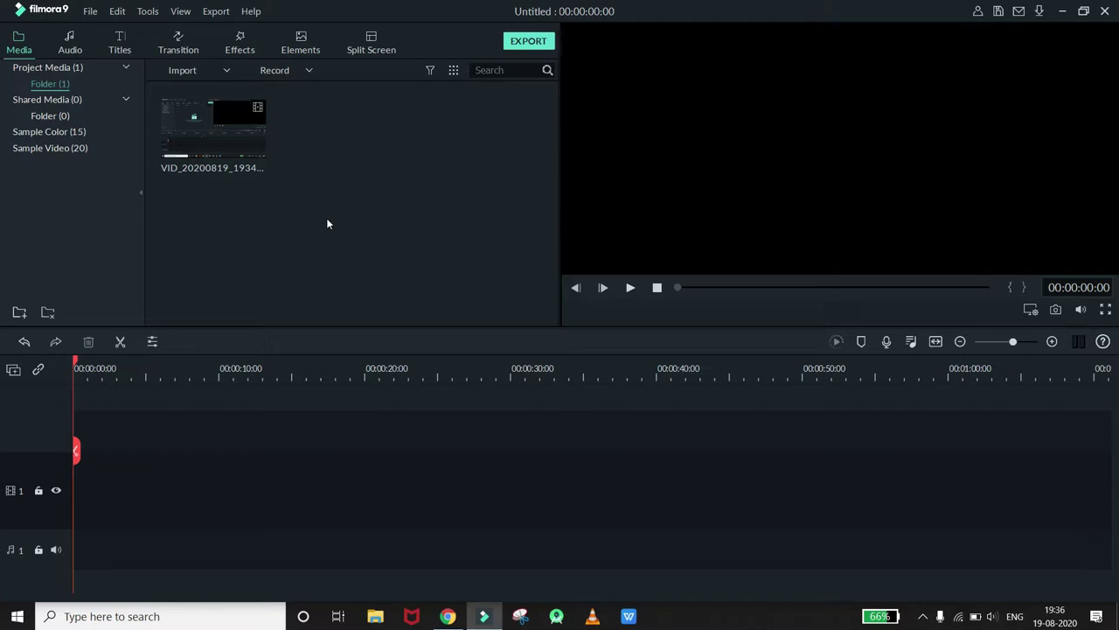
Step: Place the Black sample color at the start of video track 1 and the Default Title above it on track 2
click(67, 132)
drag(180, 145, 77, 497)
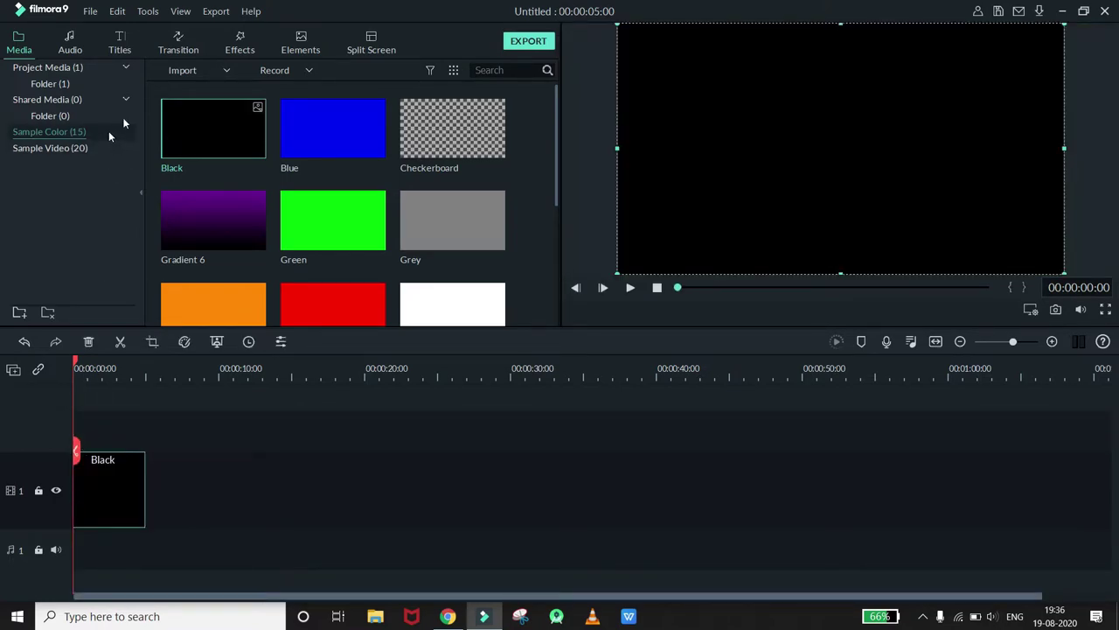
click(123, 42)
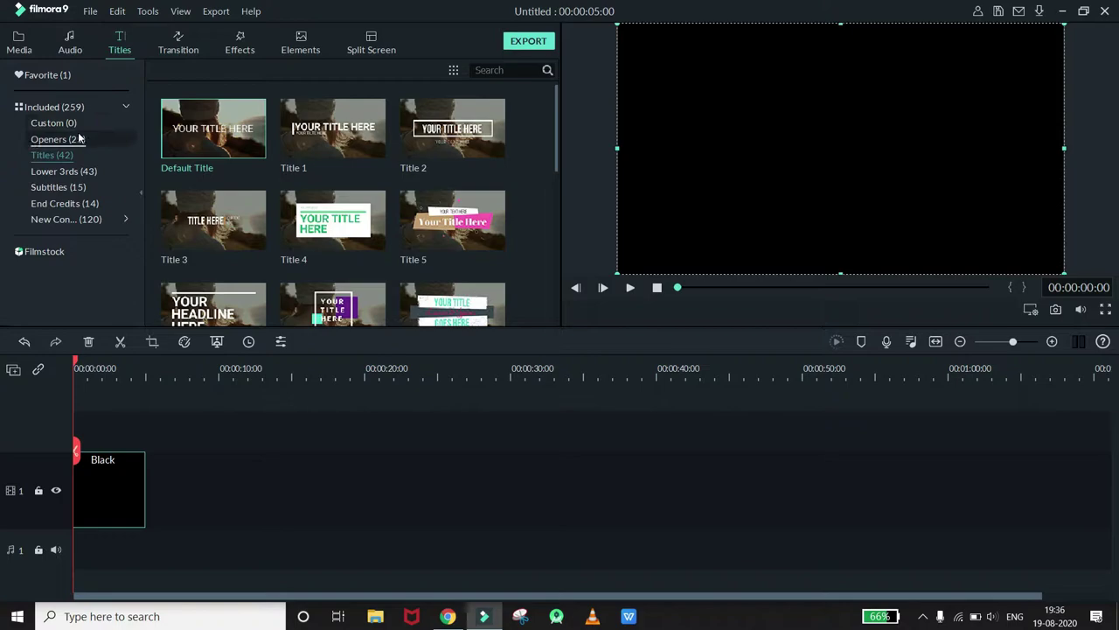
click(65, 155)
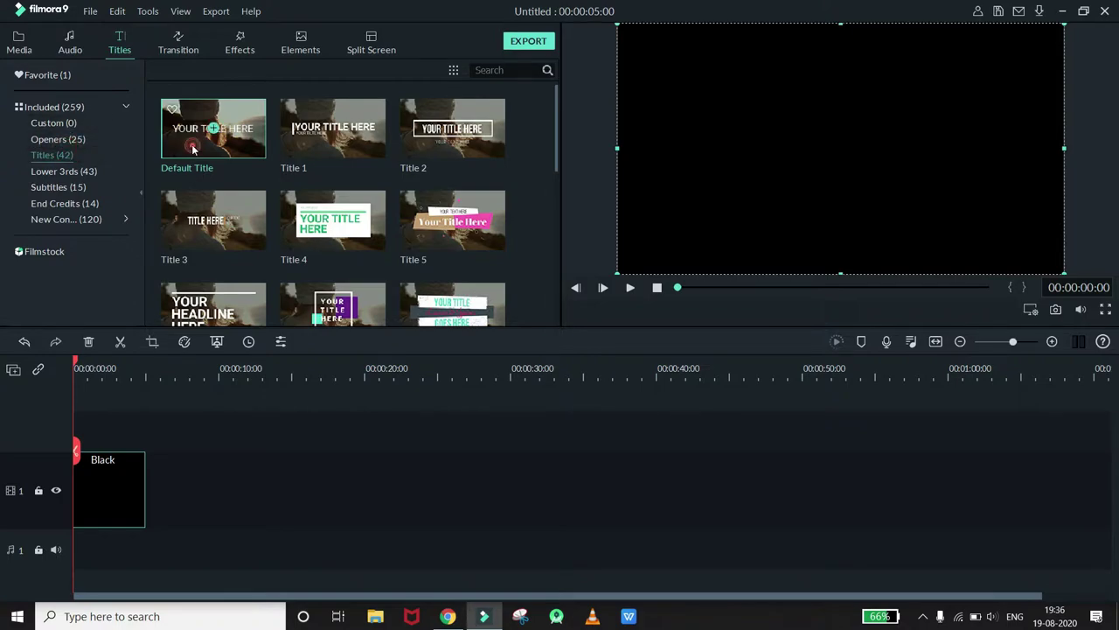
drag(185, 150, 70, 433)
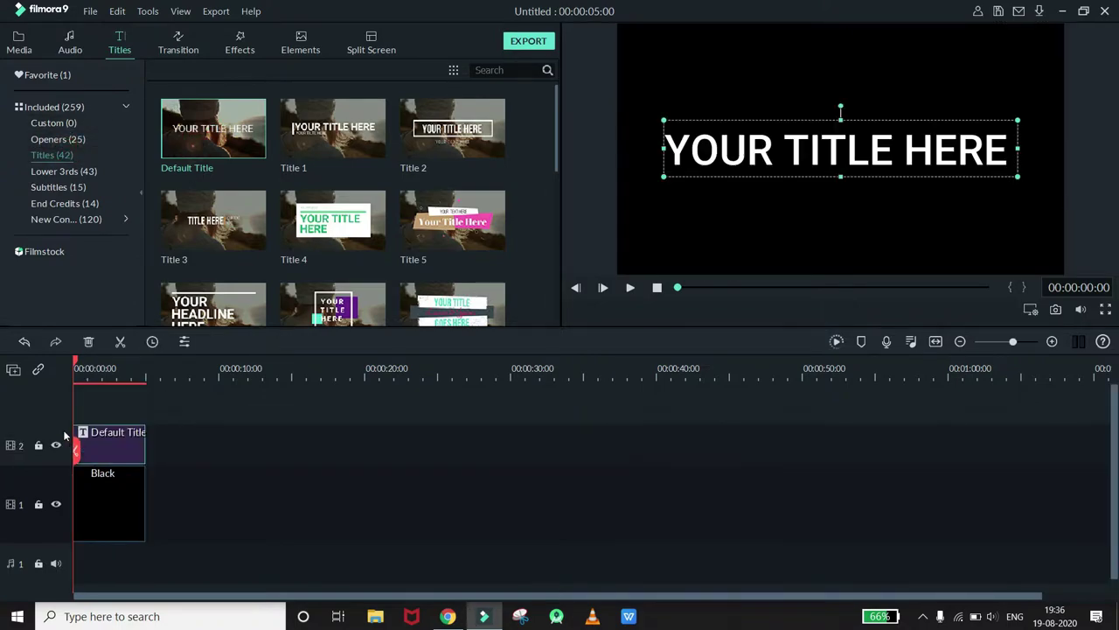
Step: Open the title in advanced text editing and replace its text with "TUTORIAL"
double_click(110, 455)
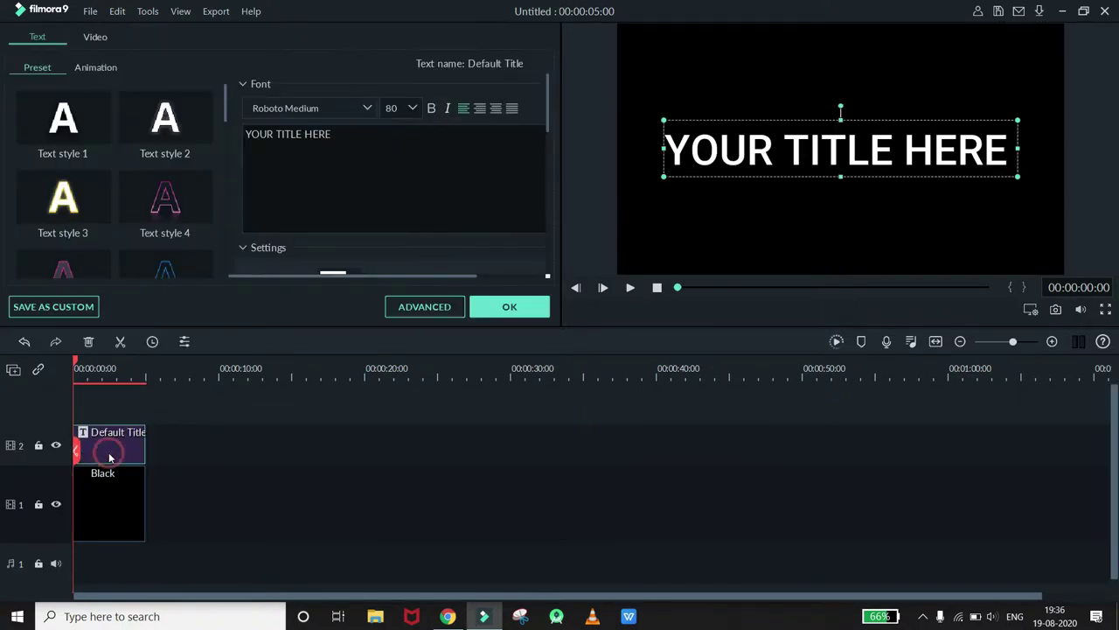
click(410, 308)
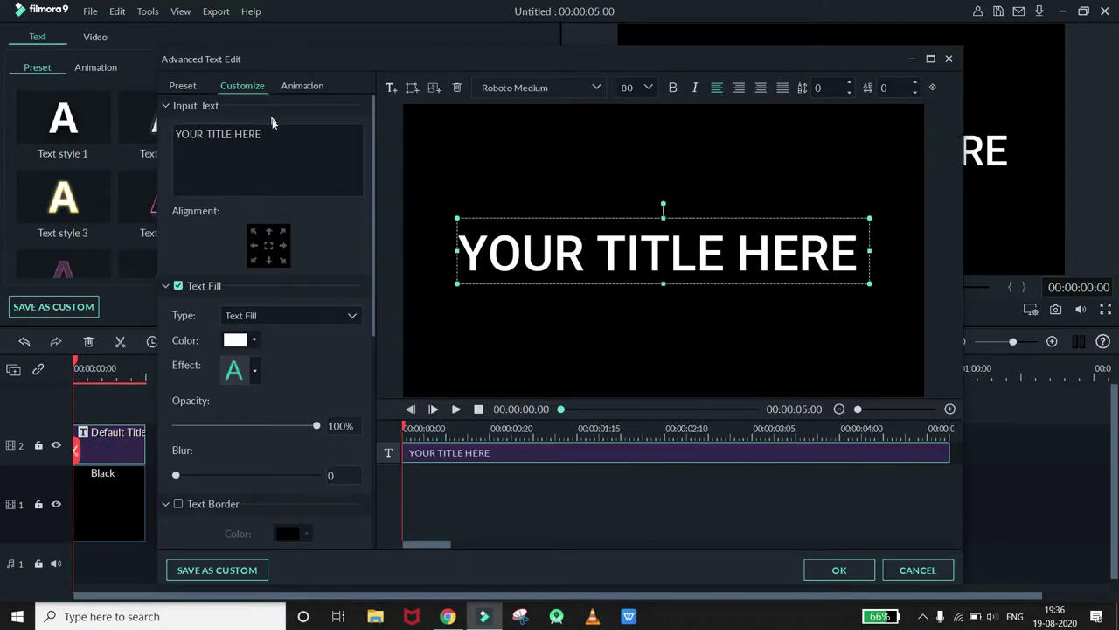
click(278, 137)
click(278, 137)
triple_click(278, 137)
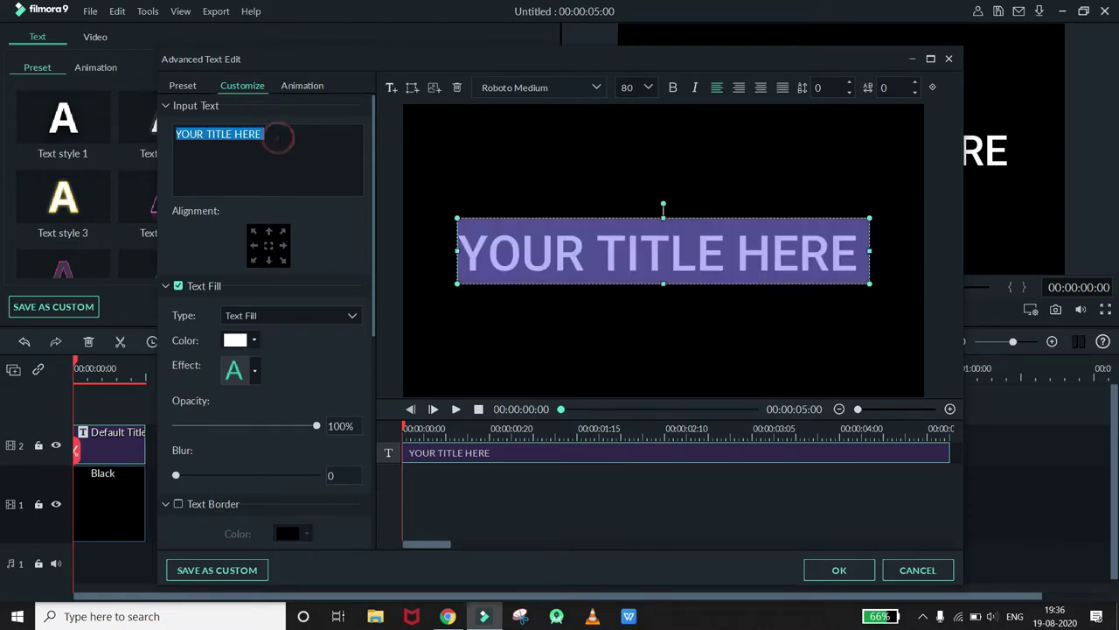
text(TUTORIAL)
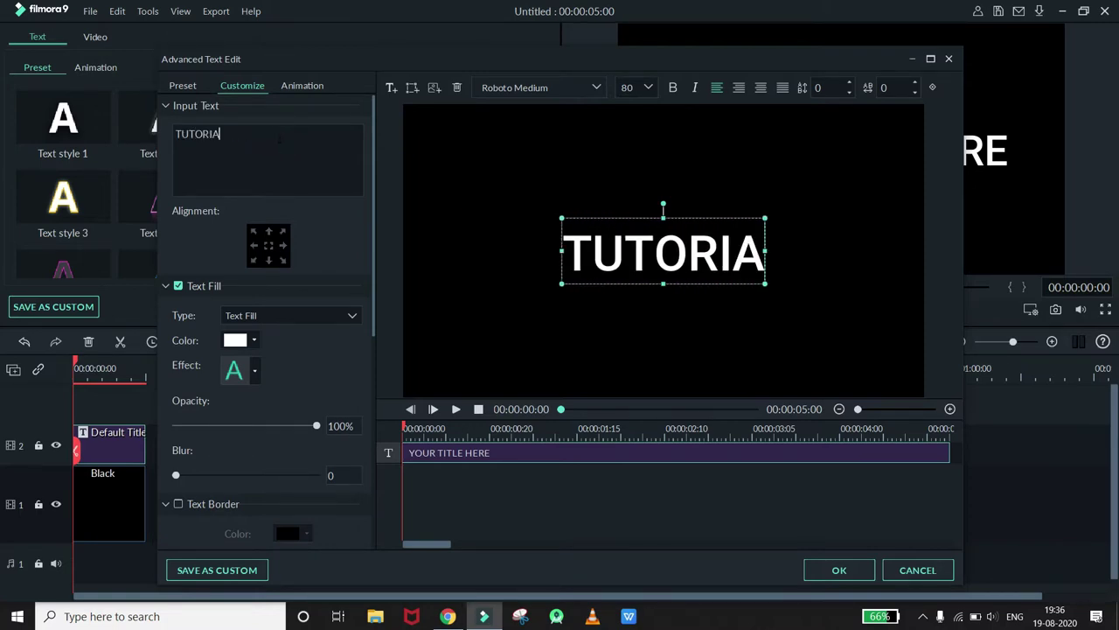
Step: Set the title's font to Impact and its size to 180, and apply the text edits
click(529, 88)
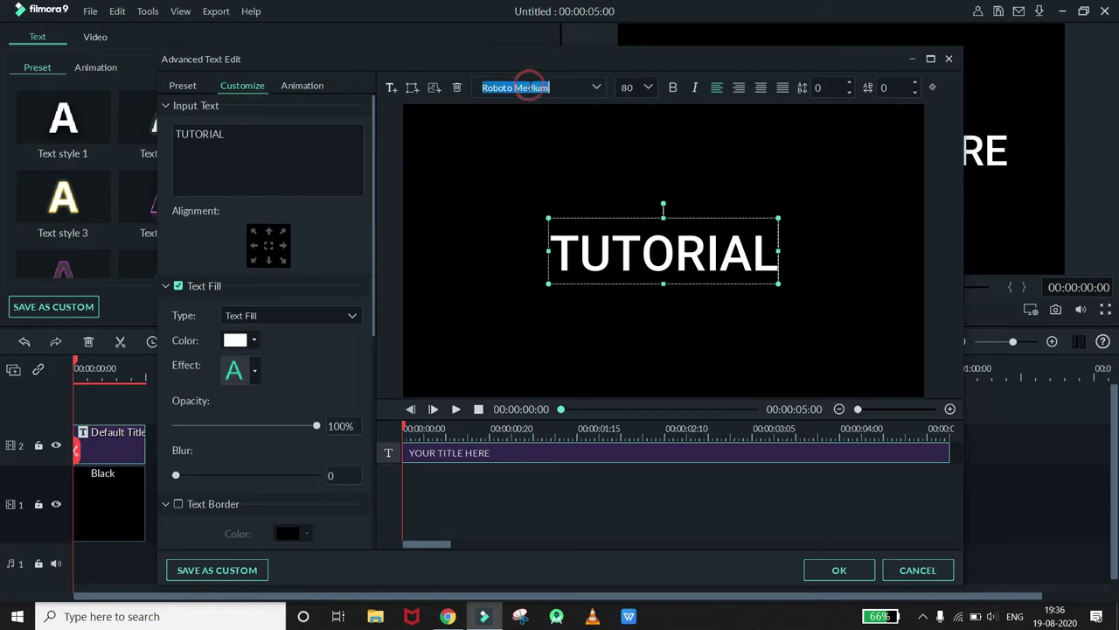
text(impact)
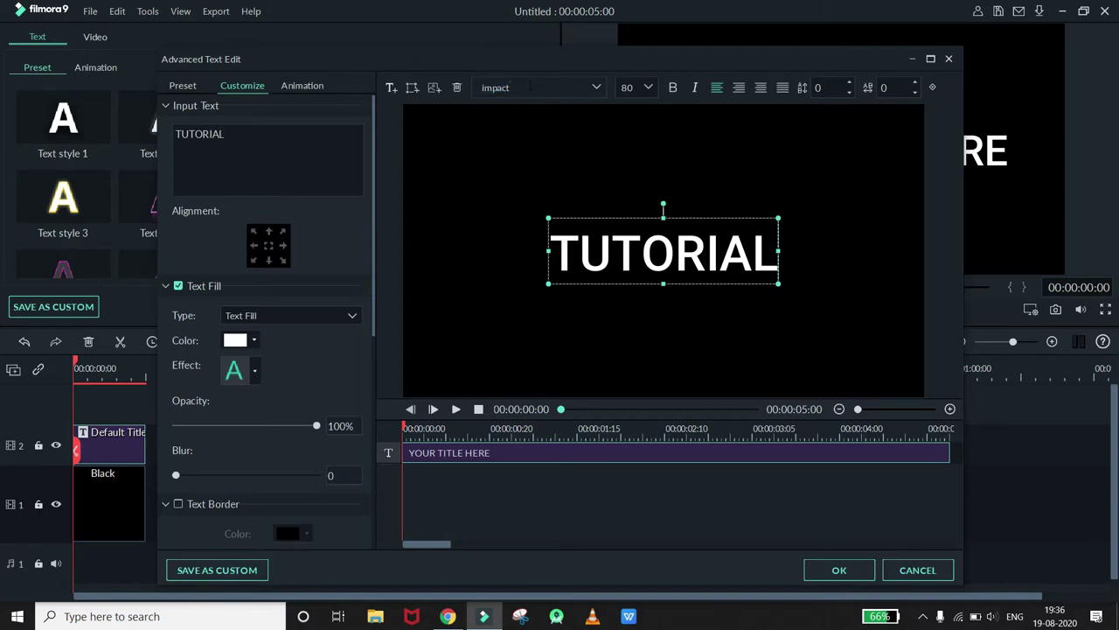
key(Return)
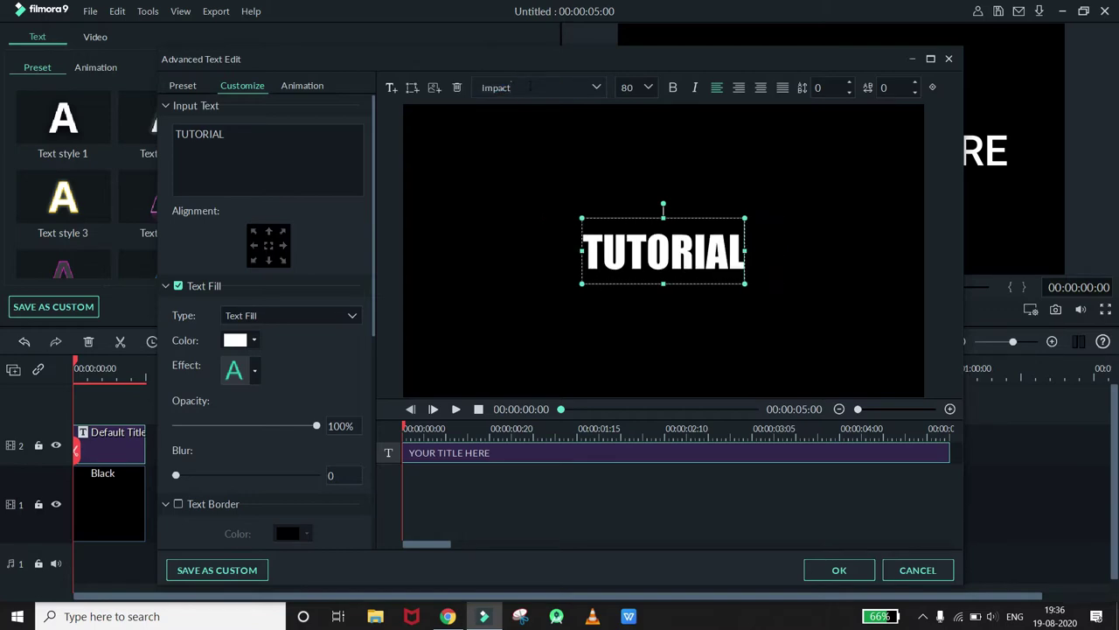
click(648, 87)
key(Down)
key(Down)
key(Down)
key(Down)
key(Down)
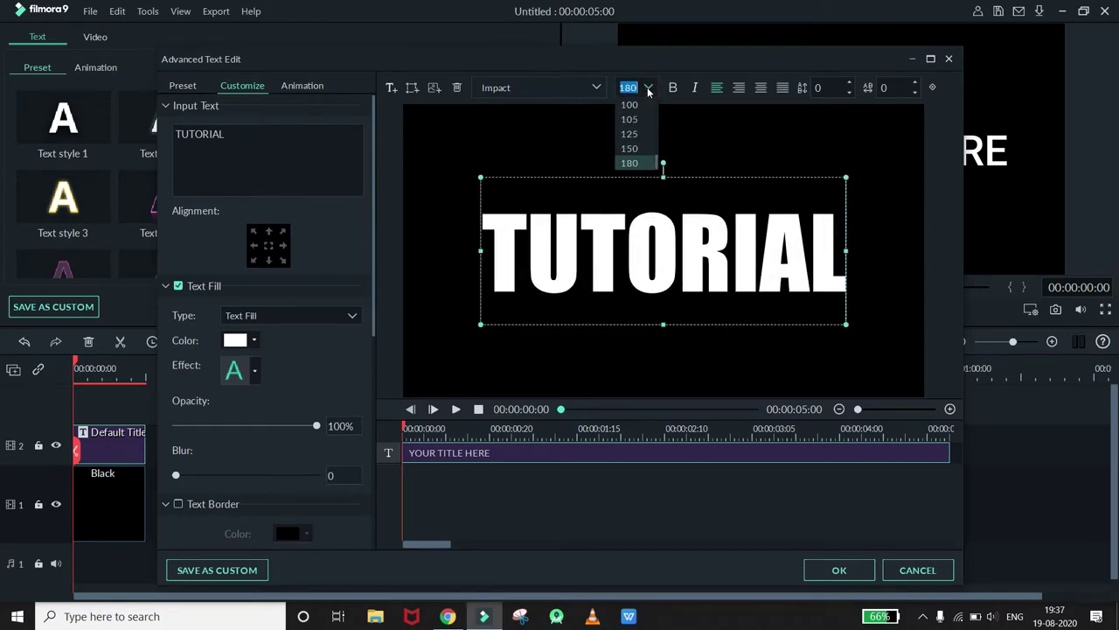
key(Return)
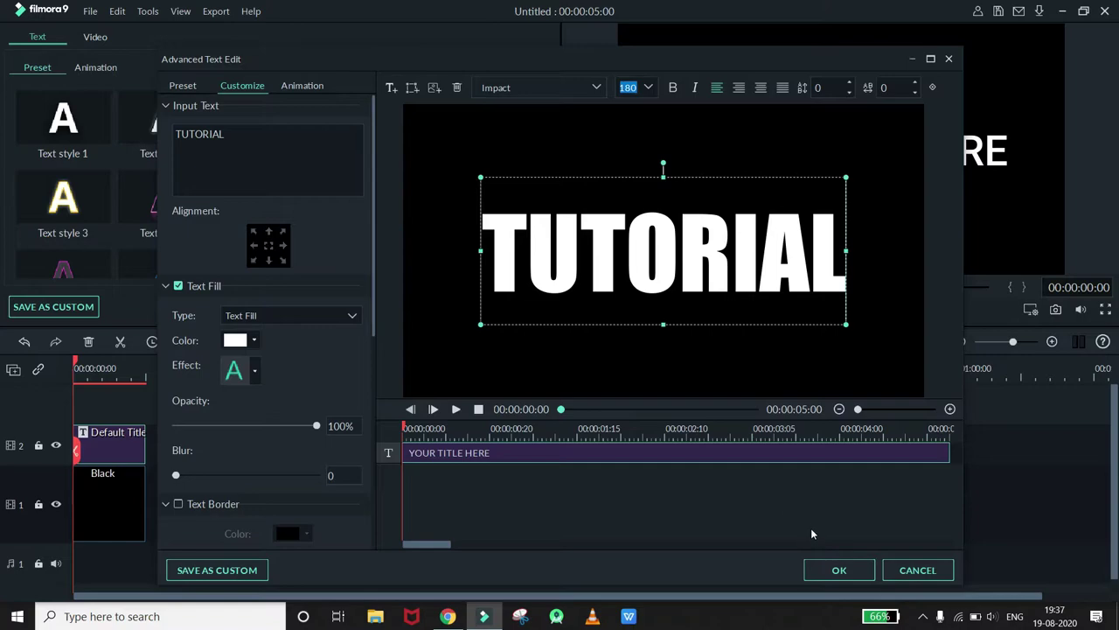
click(835, 571)
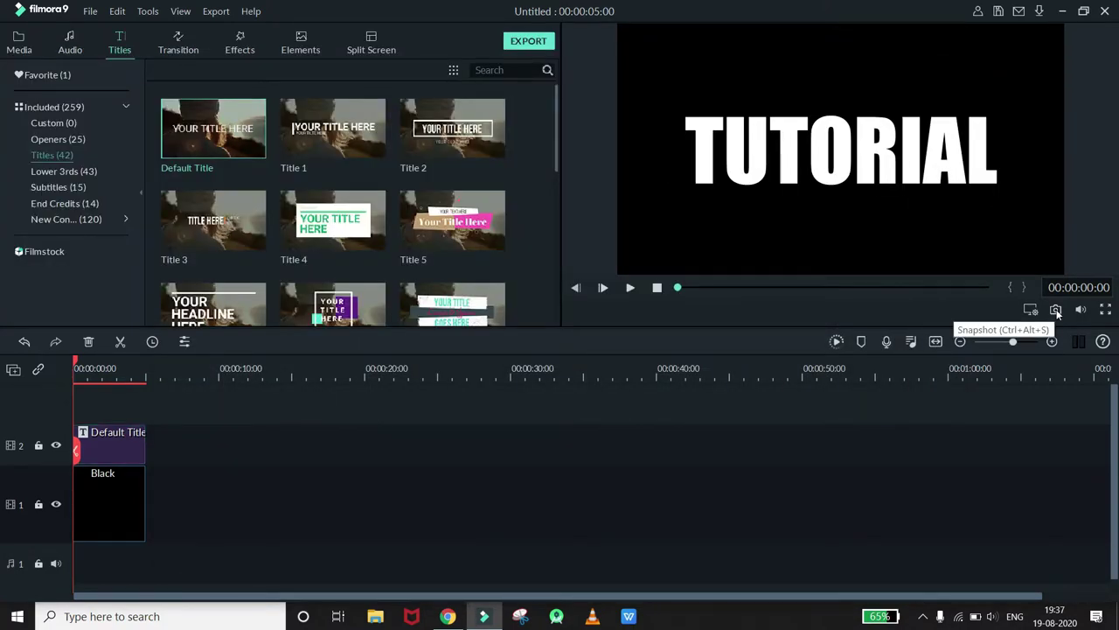
Step: Take a snapshot of the title frame and delete both the title and the black clip from the timeline
click(1056, 310)
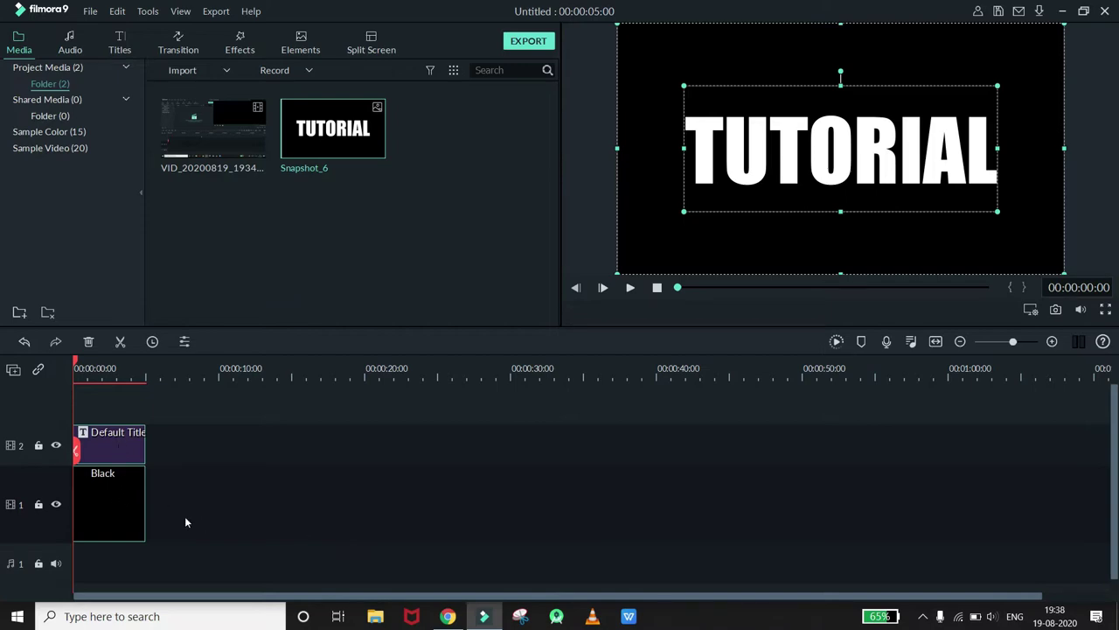
drag(184, 522, 74, 435)
key(Delete)
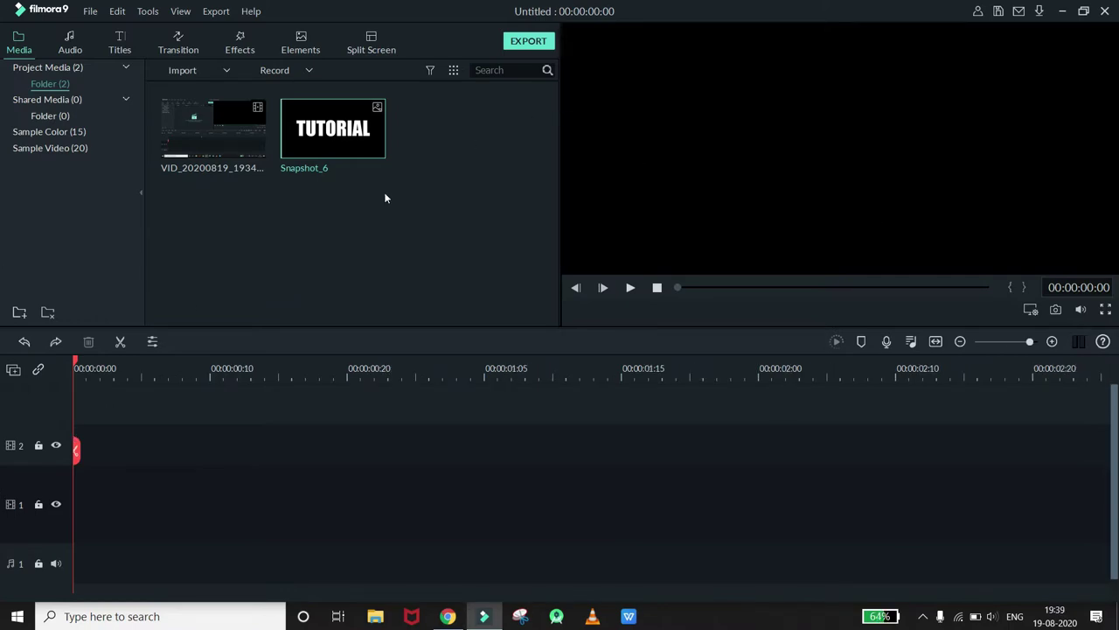
Step: Place the TUTORIAL snapshot at the start of video track 2 and set its duration to 00:00:01:25
drag(357, 146, 76, 446)
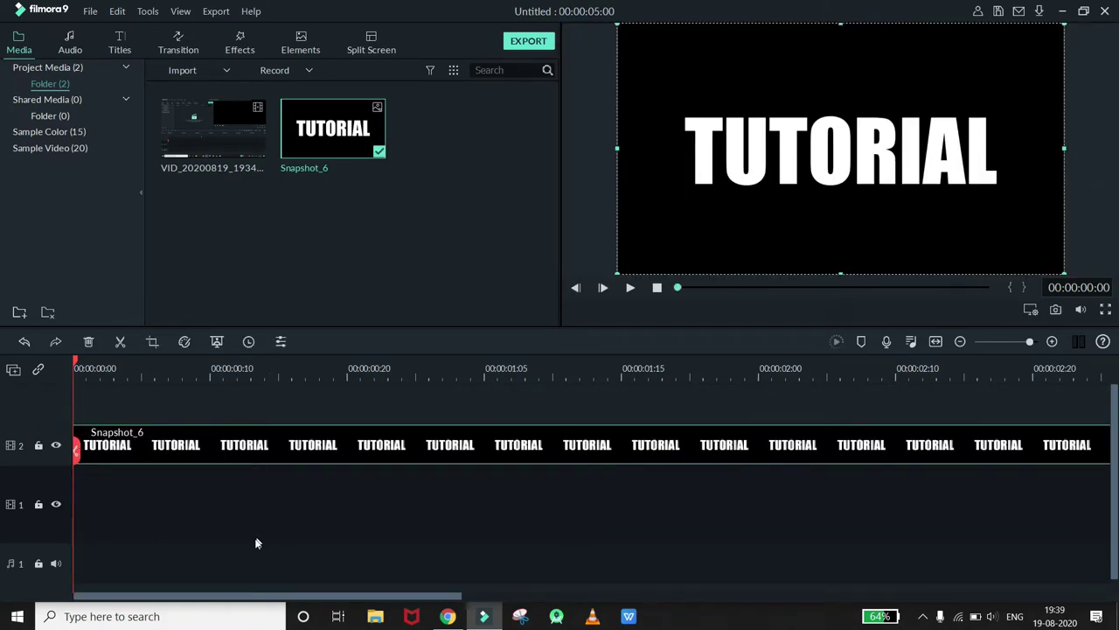
right_click(368, 444)
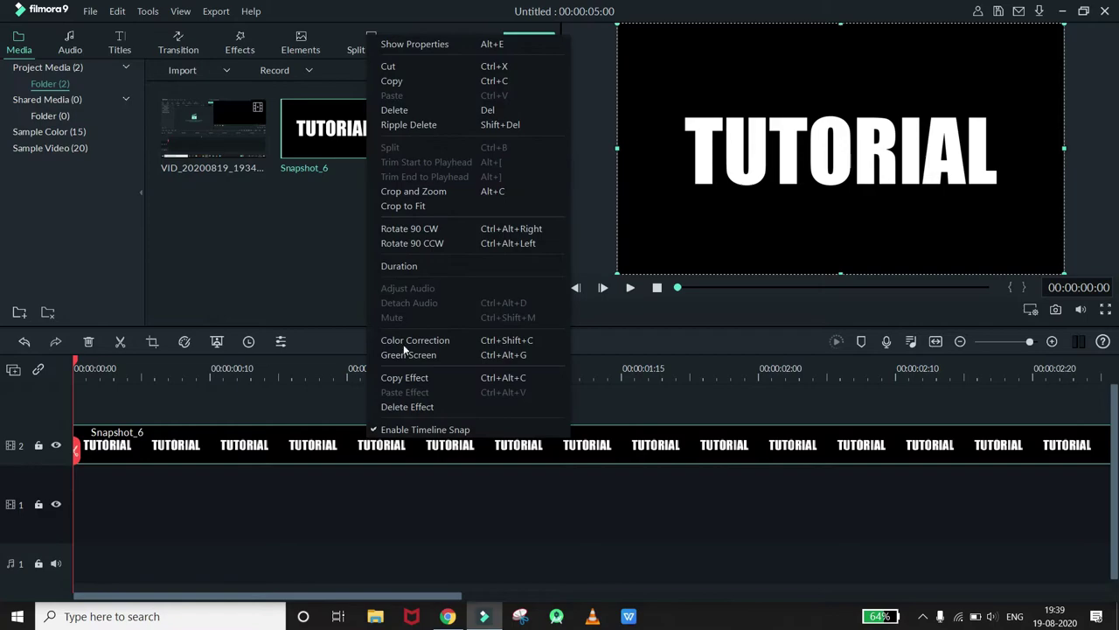
click(419, 265)
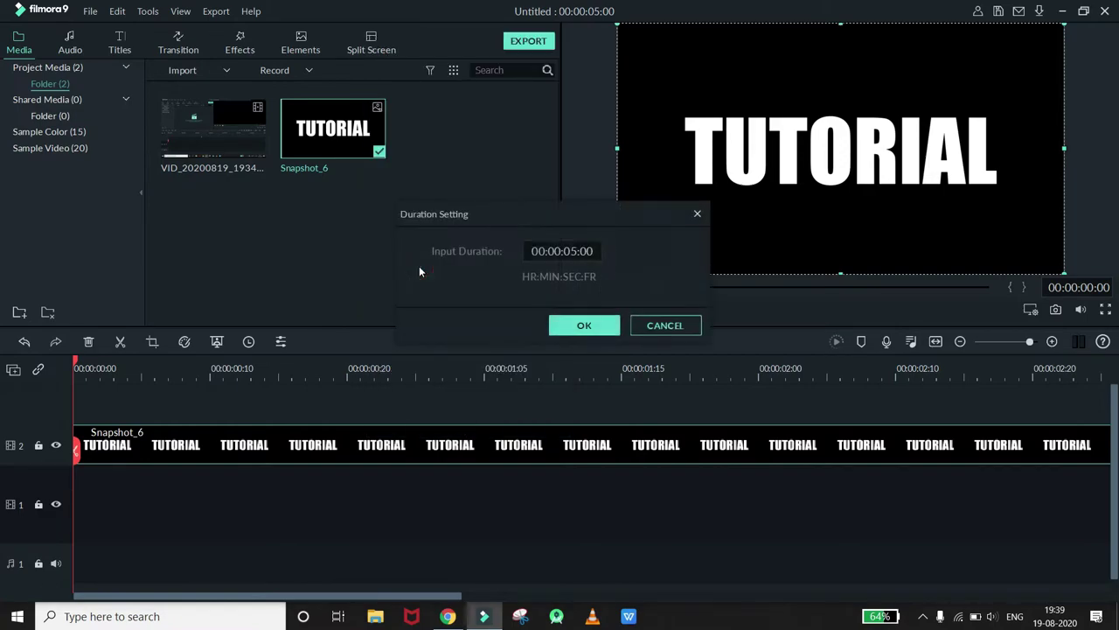
double_click(579, 255)
click(579, 254)
key(BackSpace)
text(1)
click(591, 251)
key(BackSpace)
key(BackSpace)
text(25)
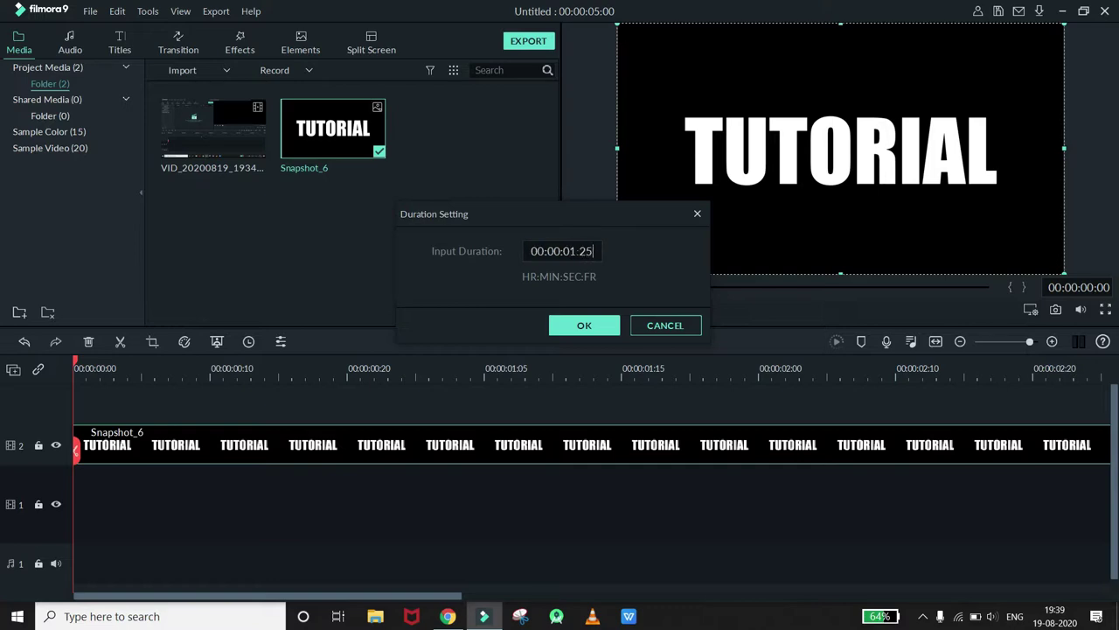
click(579, 325)
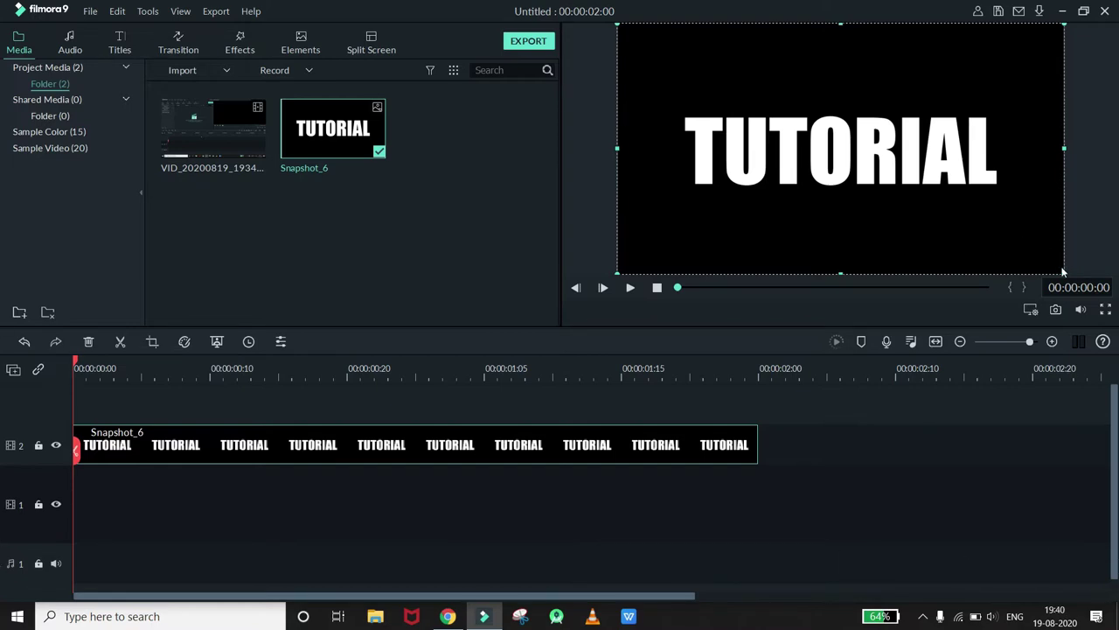
Step: Enlarge the snapshot slightly beyond the preview frame and recentre it
drag(1063, 273, 1106, 296)
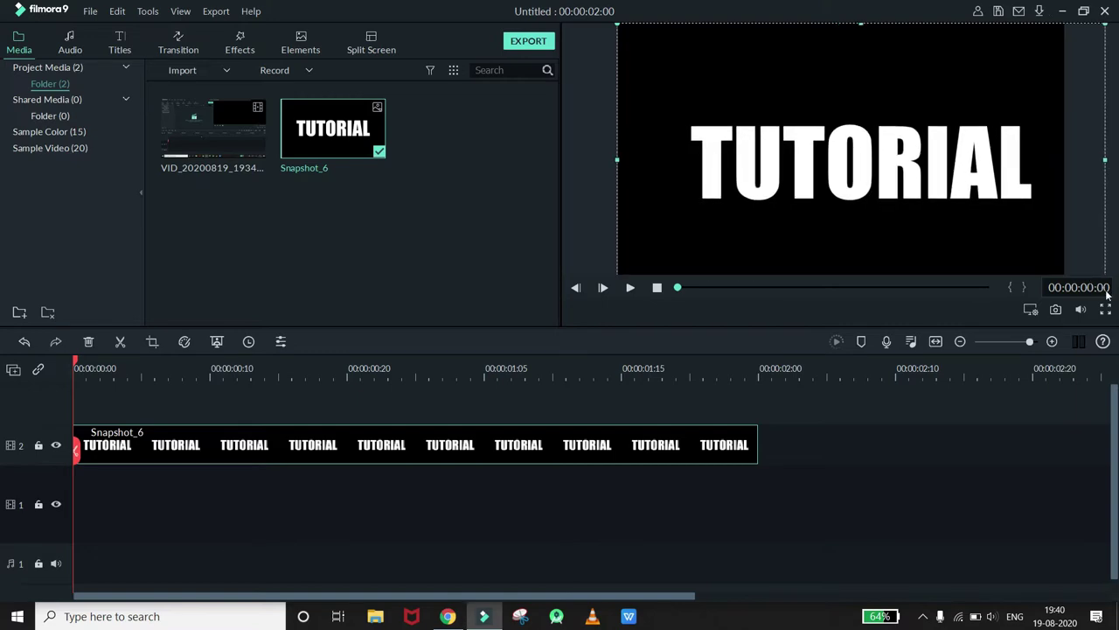
drag(984, 235, 960, 228)
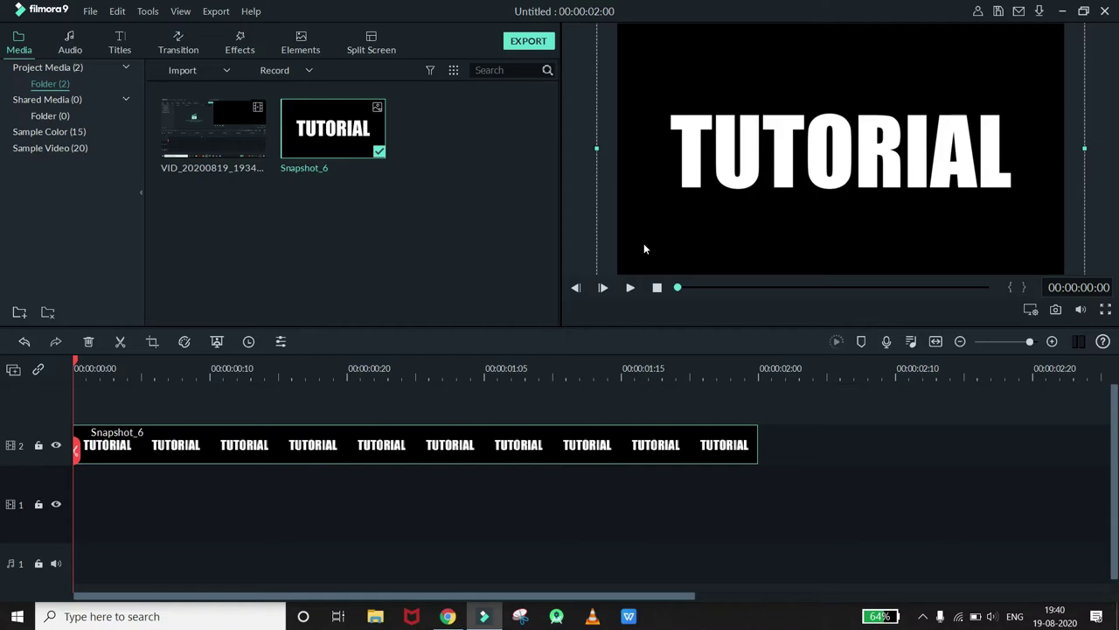
Step: Apply a Pan & Zoom to the snapshot clip, with the end frame shrunk to 142 x 80 and placed over the middle of the word
right_click(543, 439)
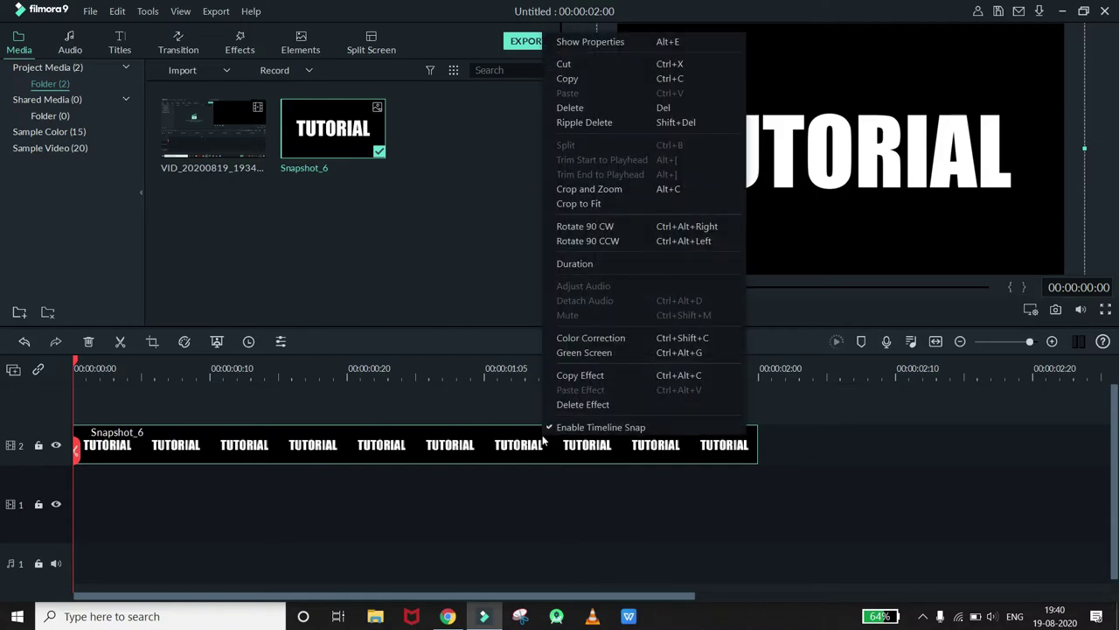
click(584, 190)
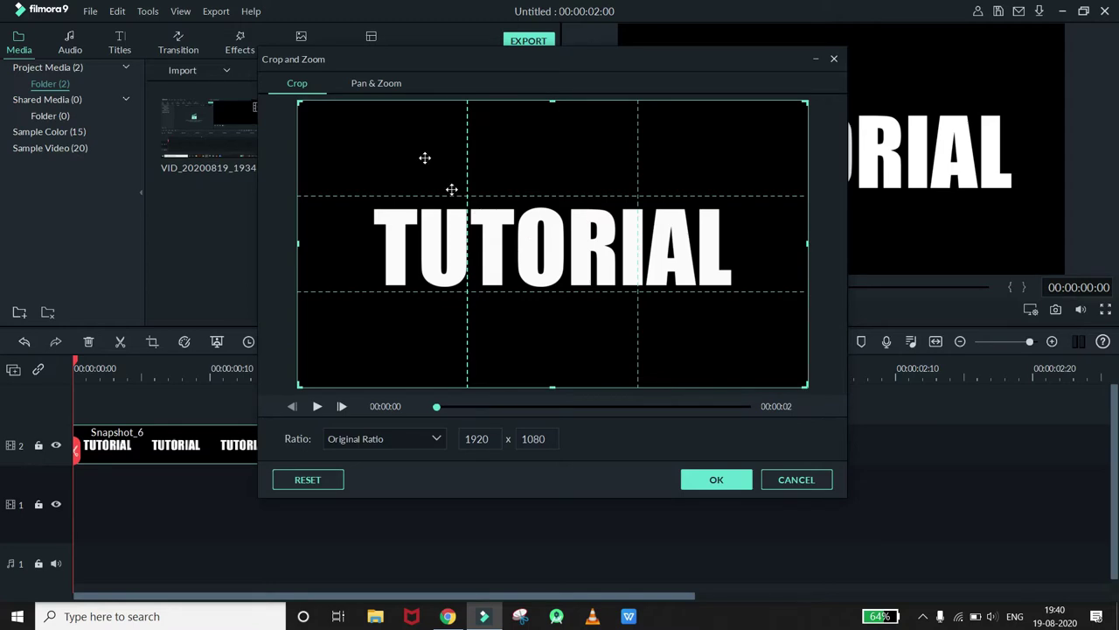
click(377, 87)
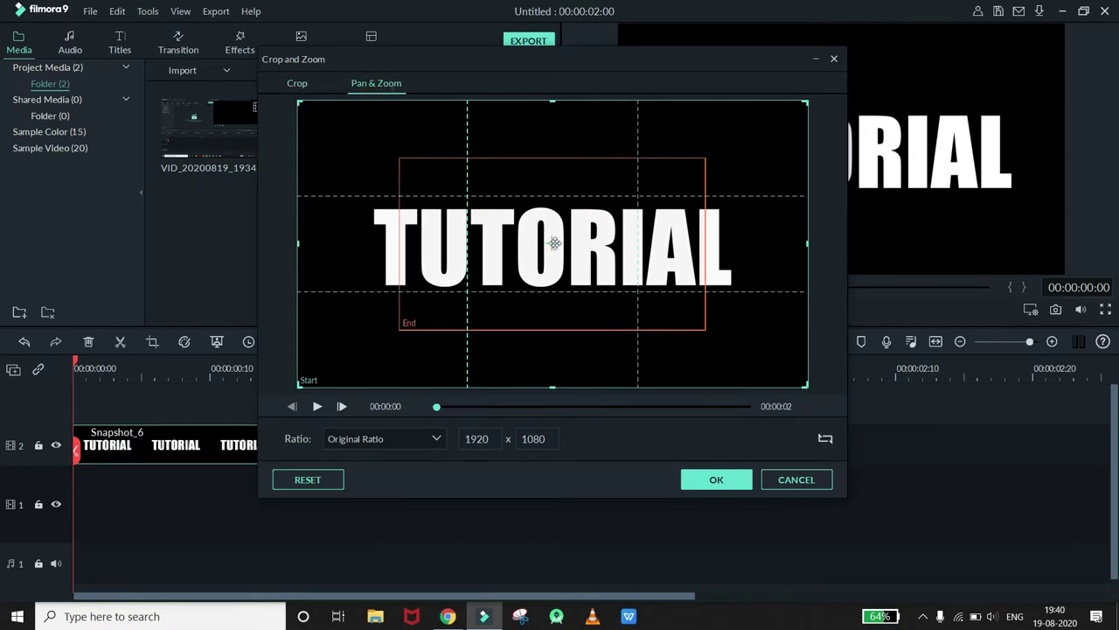
click(555, 243)
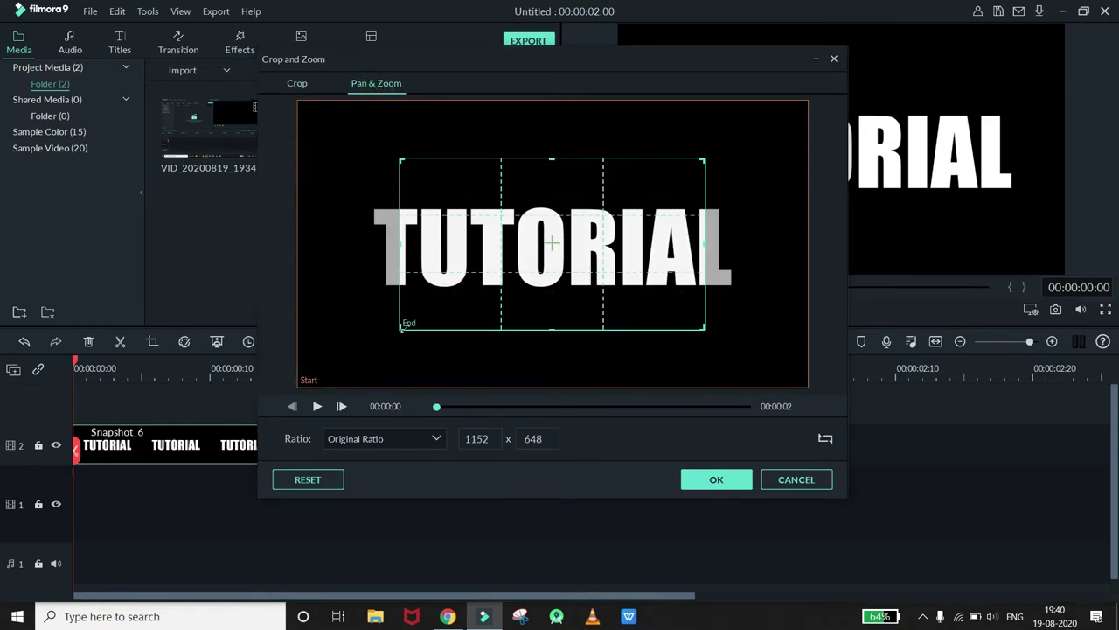
drag(399, 328, 668, 179)
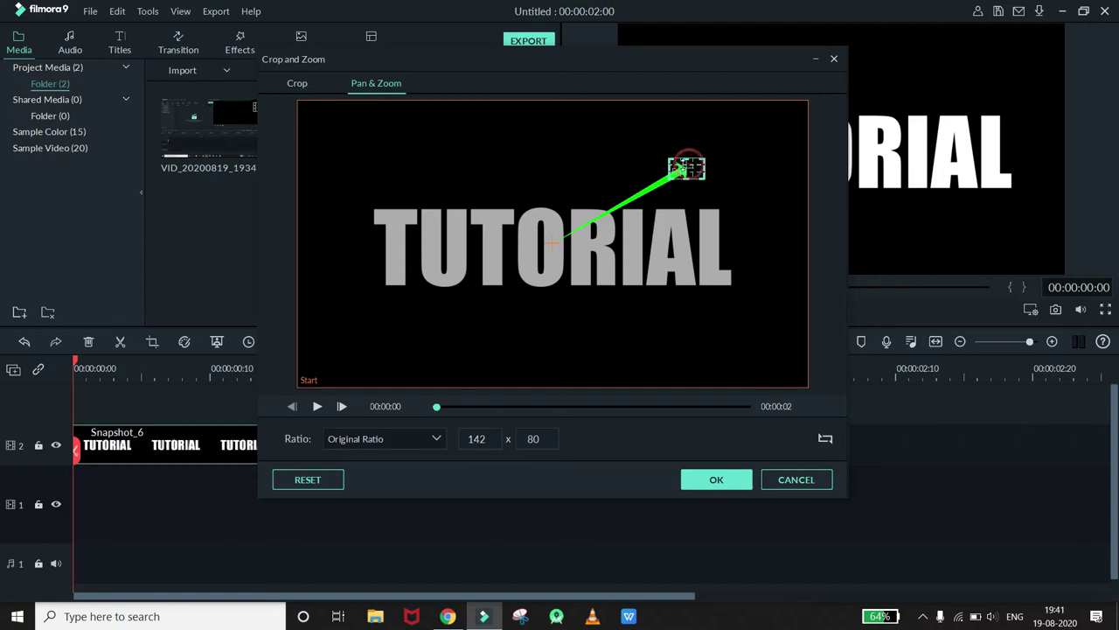
drag(693, 170, 564, 245)
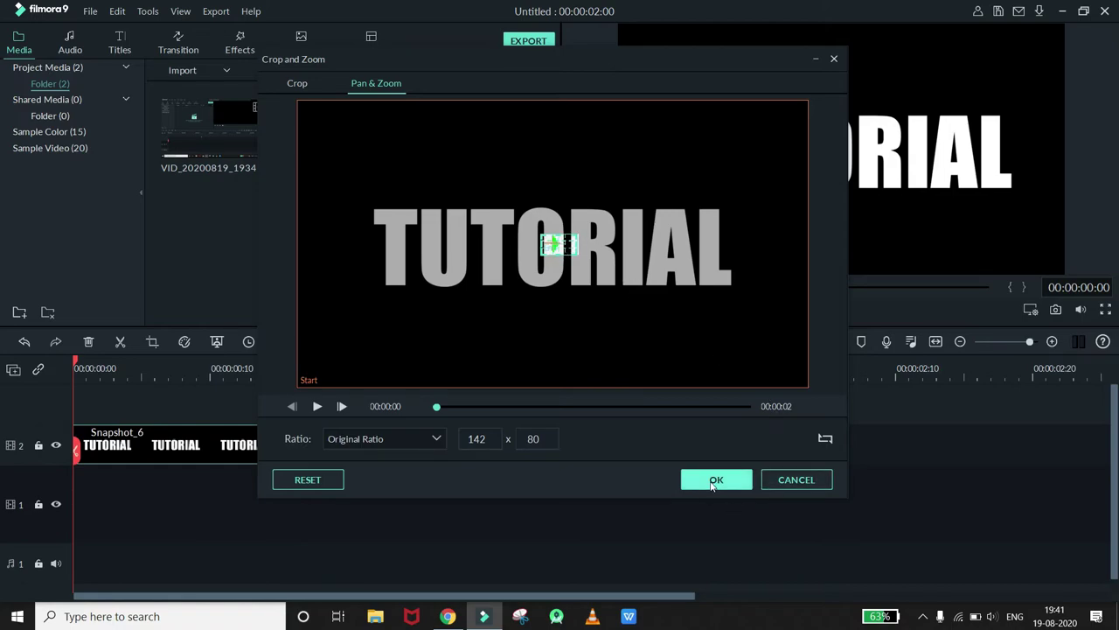
click(711, 479)
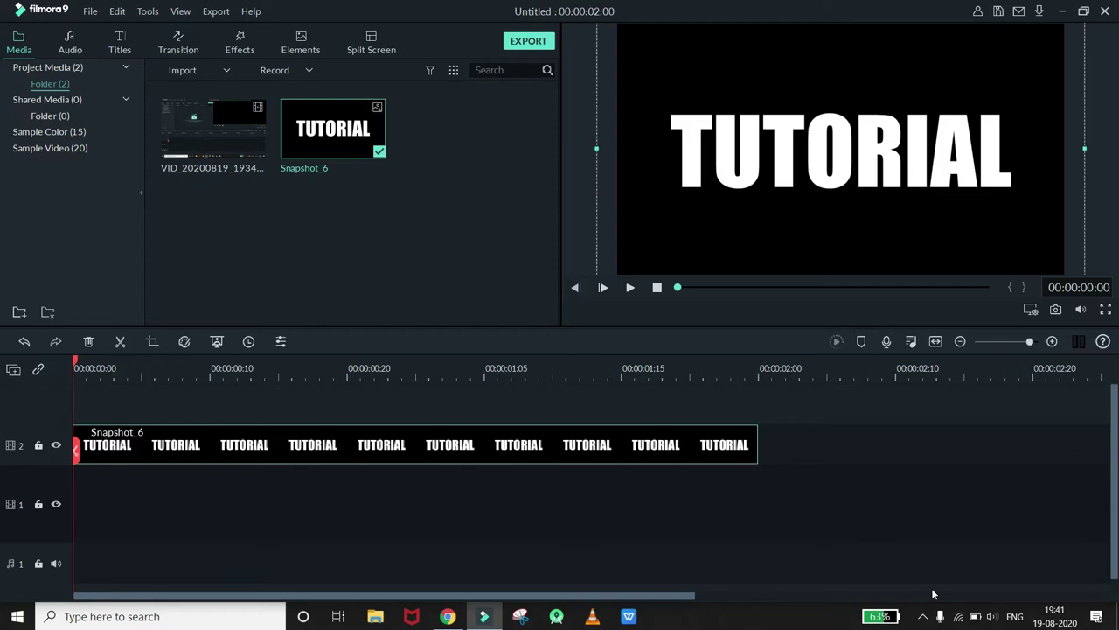
Step: Play the clip to its end, take a snapshot of the final zoomed frame and place it directly after the clip on track 2
key(space)
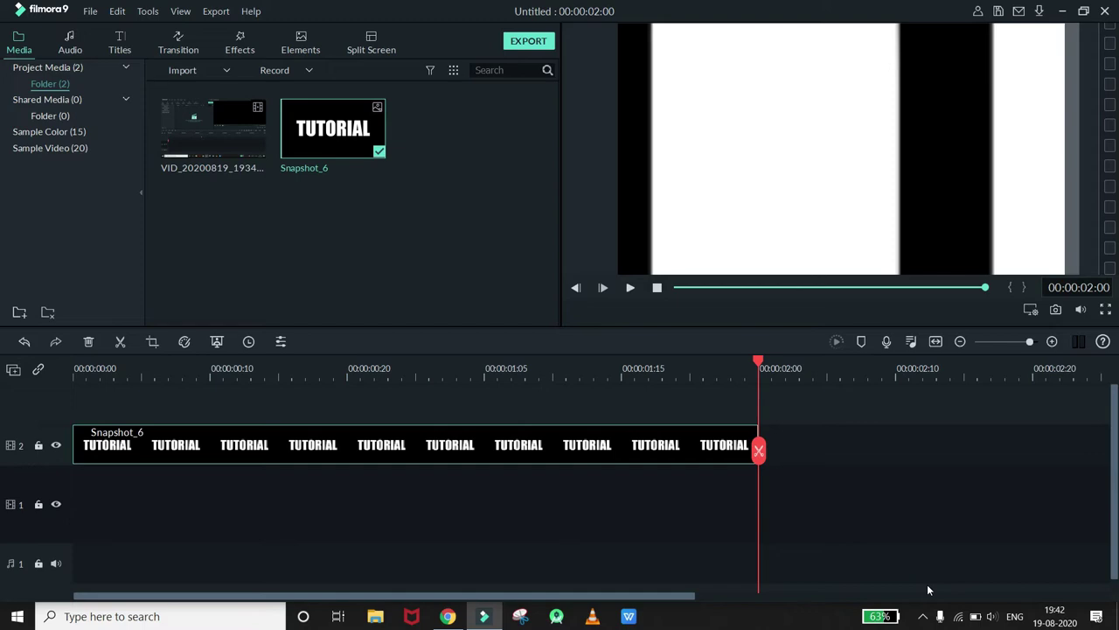
click(1056, 310)
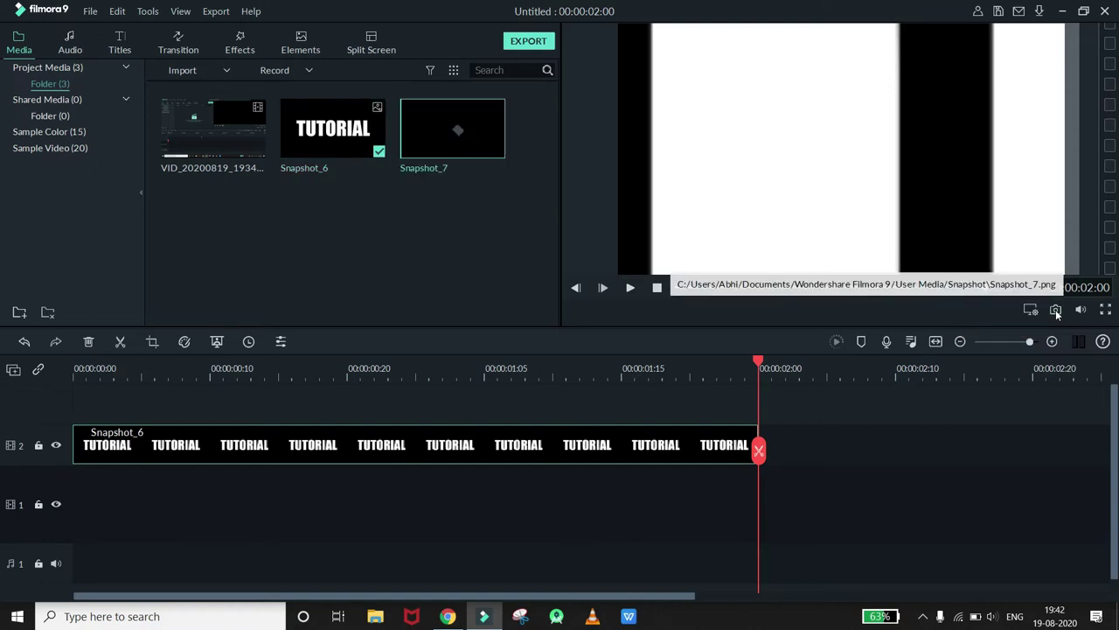
drag(452, 129, 849, 445)
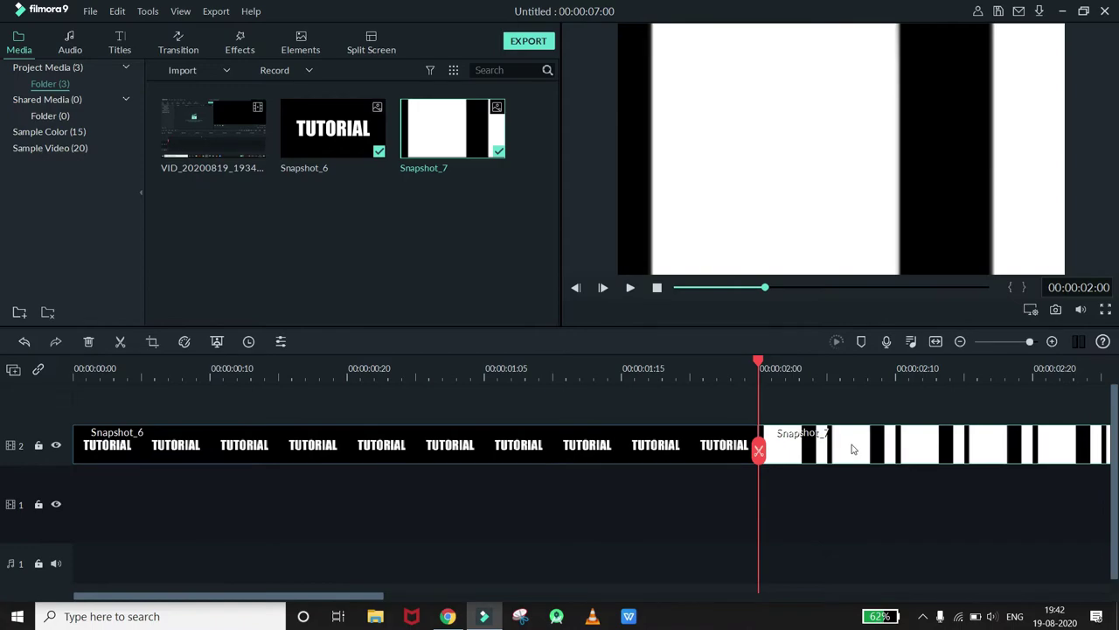
Step: Set the duration of the second snapshot clip on track 2 to 5 frames
right_click(854, 448)
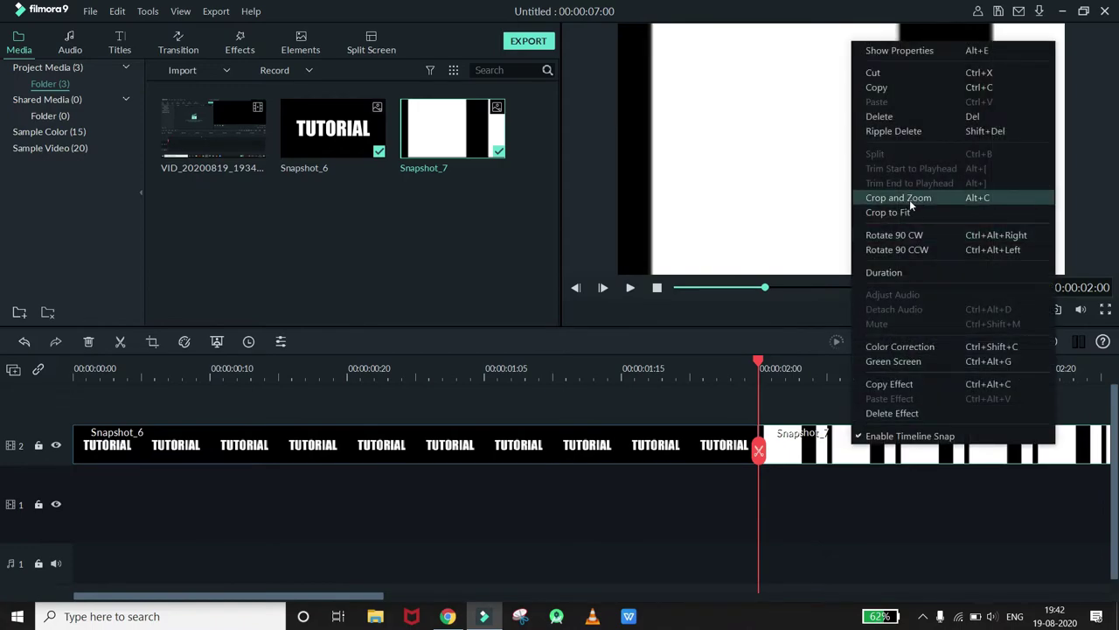
click(888, 273)
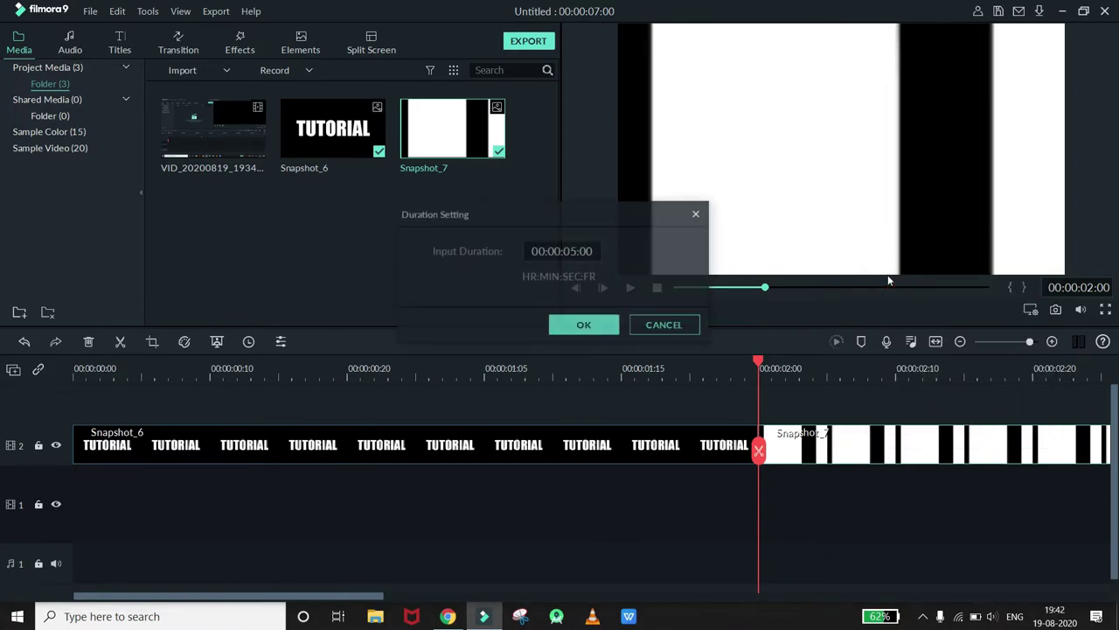
click(591, 325)
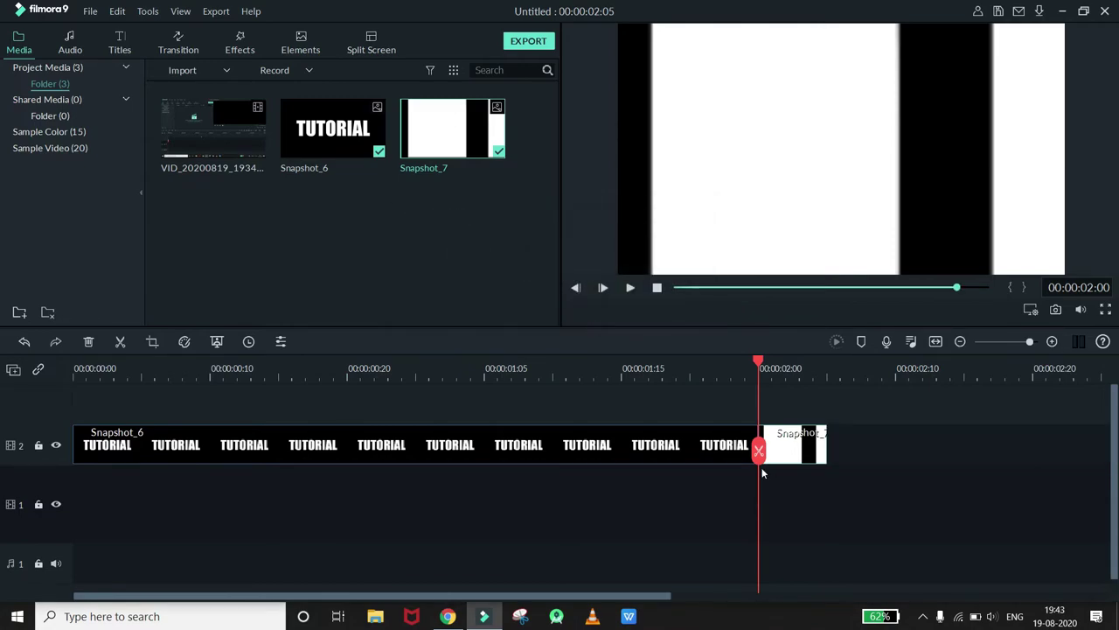
Step: Set up a Pan & Zoom on the second snapshot clip, shrinking the start frame to 1819 x 1023
key(alt+c)
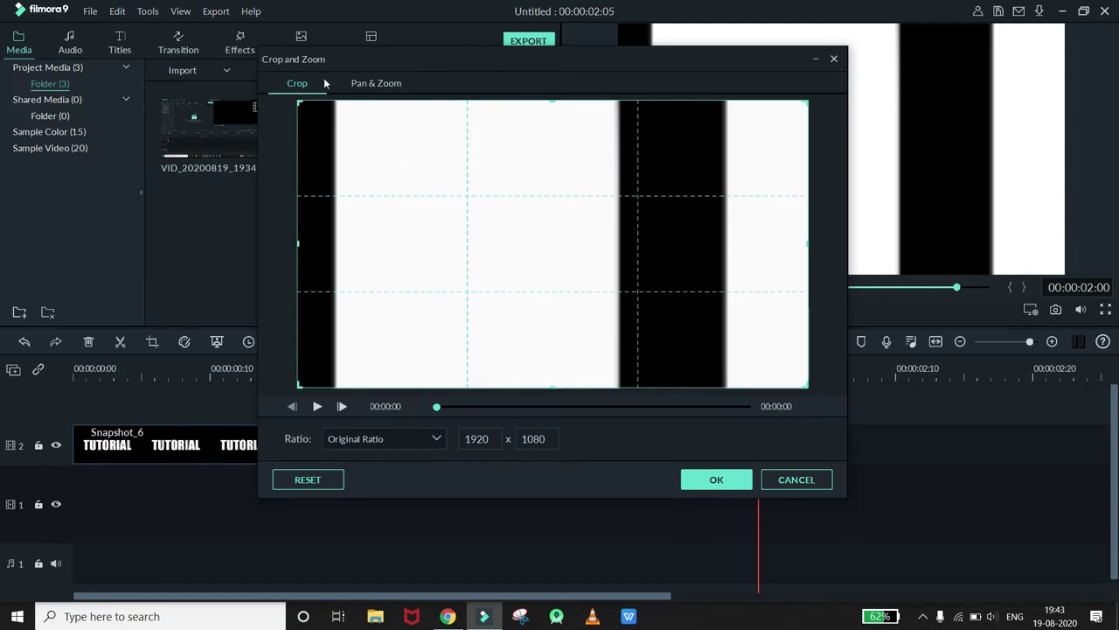
click(367, 83)
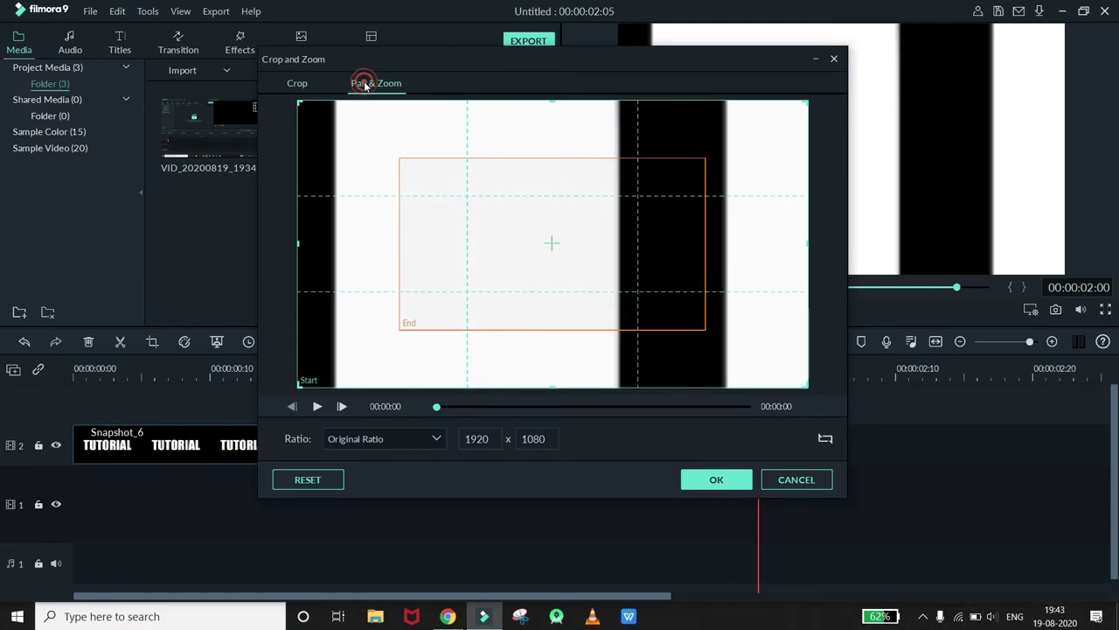
click(360, 252)
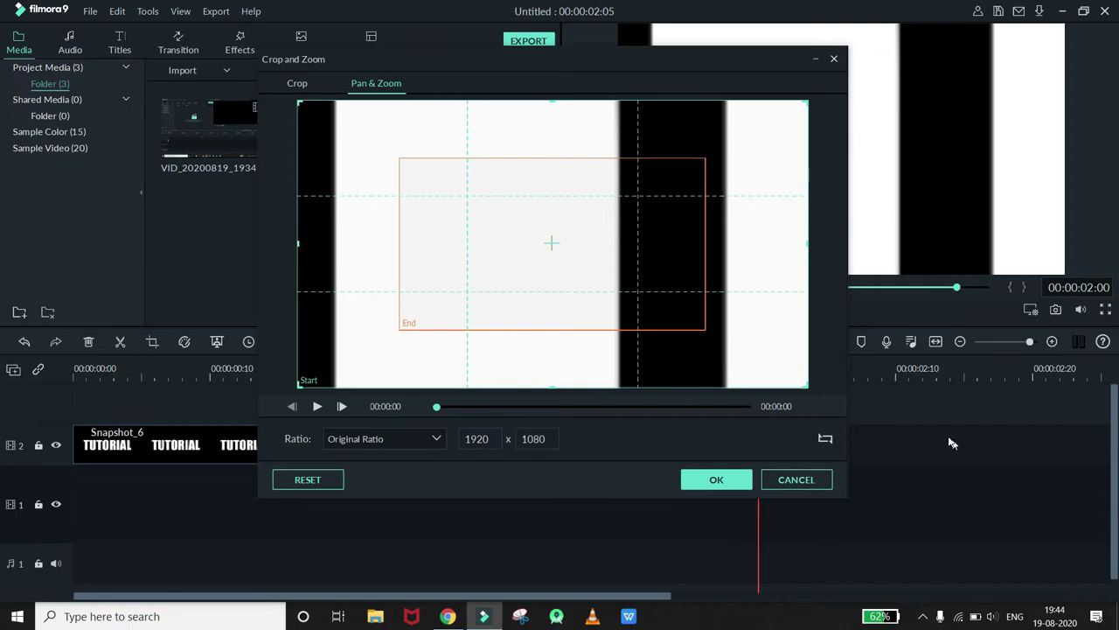
drag(808, 101, 794, 109)
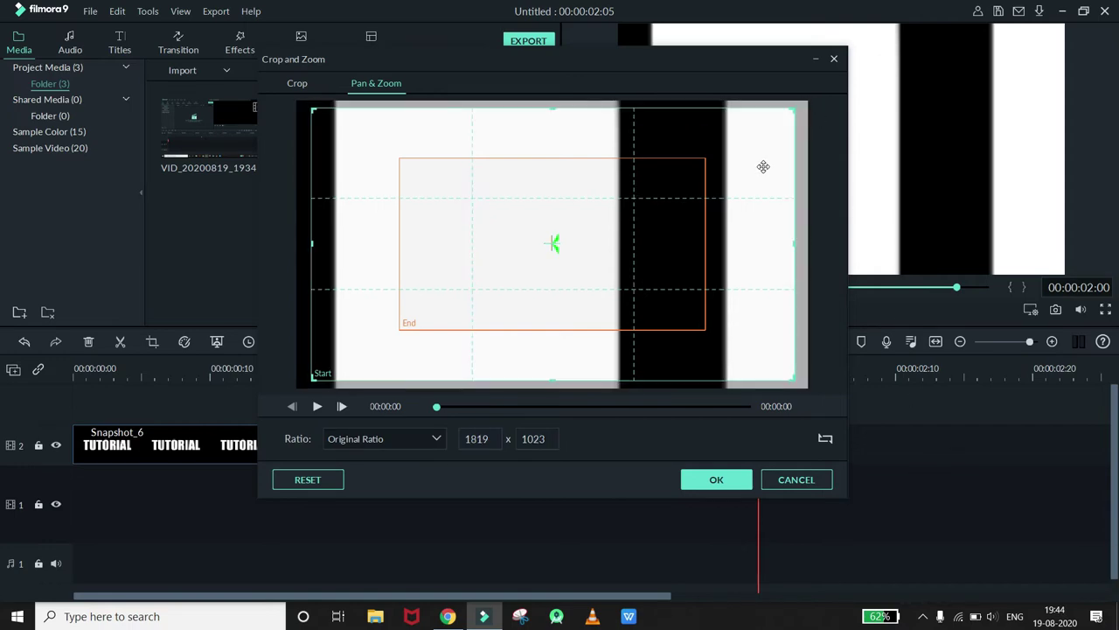
Step: Shrink the Pan & Zoom end frame to 689 x 388, place it entirely inside the white letter area and apply it
click(600, 236)
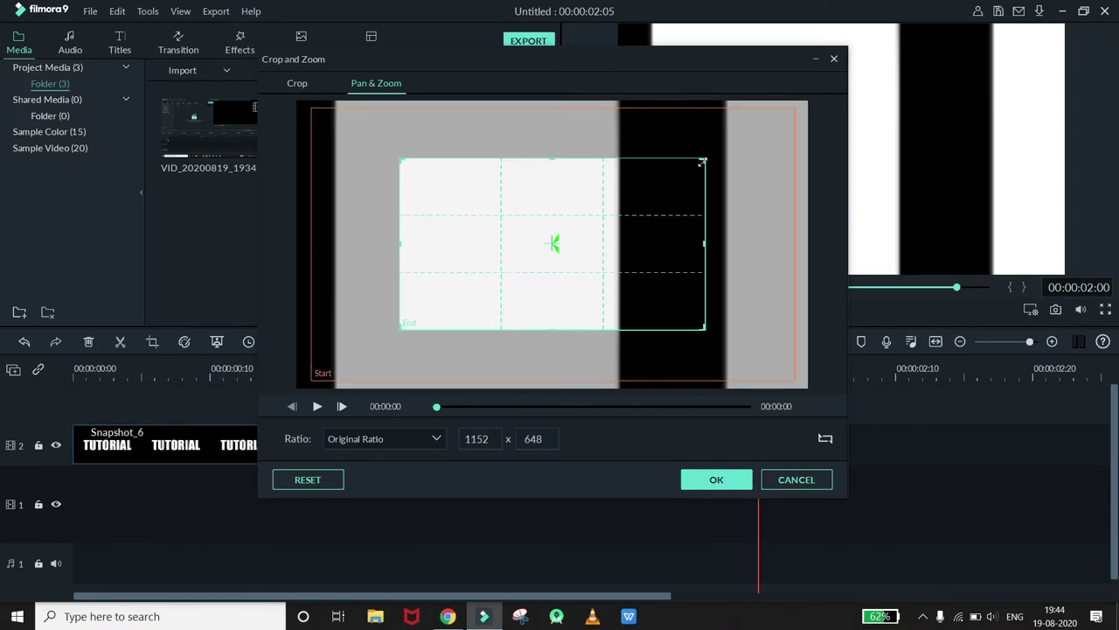
drag(702, 162, 612, 202)
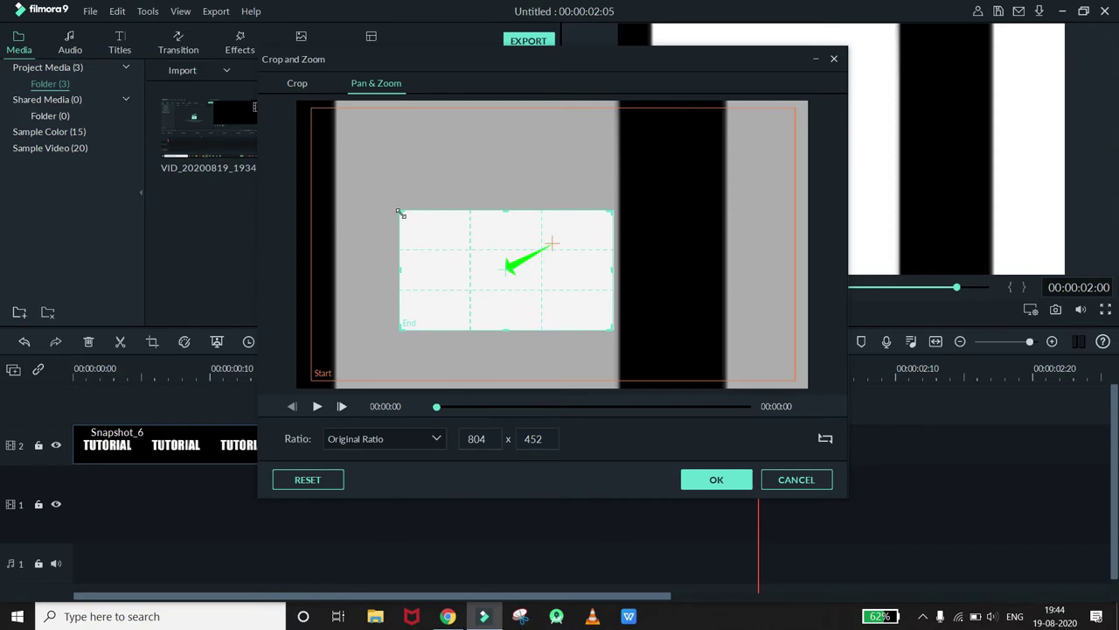
drag(401, 213, 490, 215)
drag(577, 289, 579, 249)
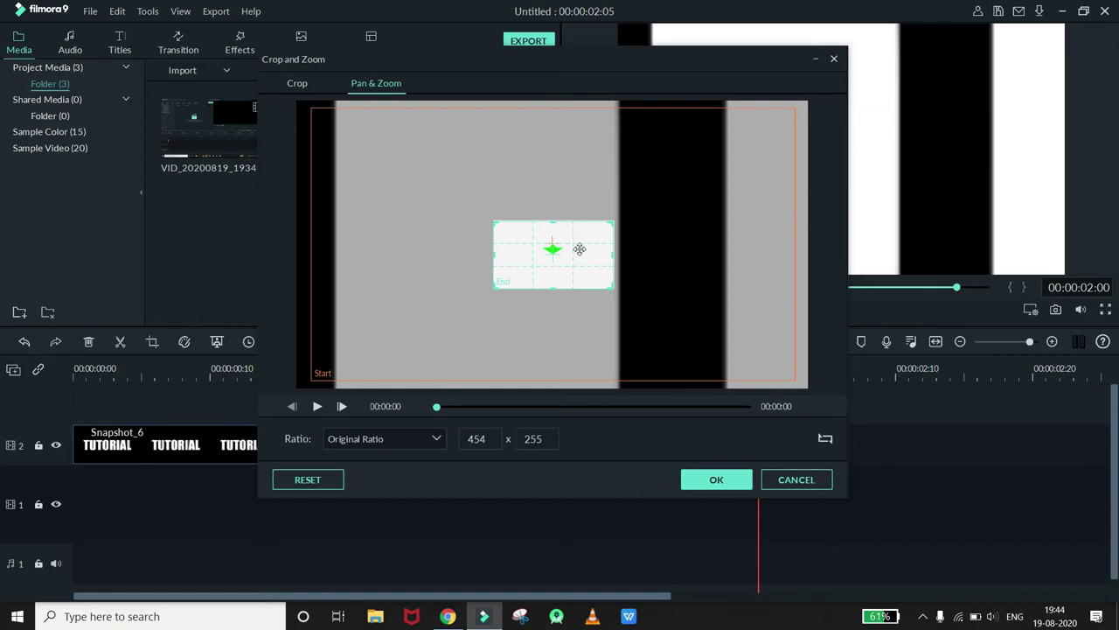
drag(492, 288, 430, 286)
drag(530, 305, 537, 269)
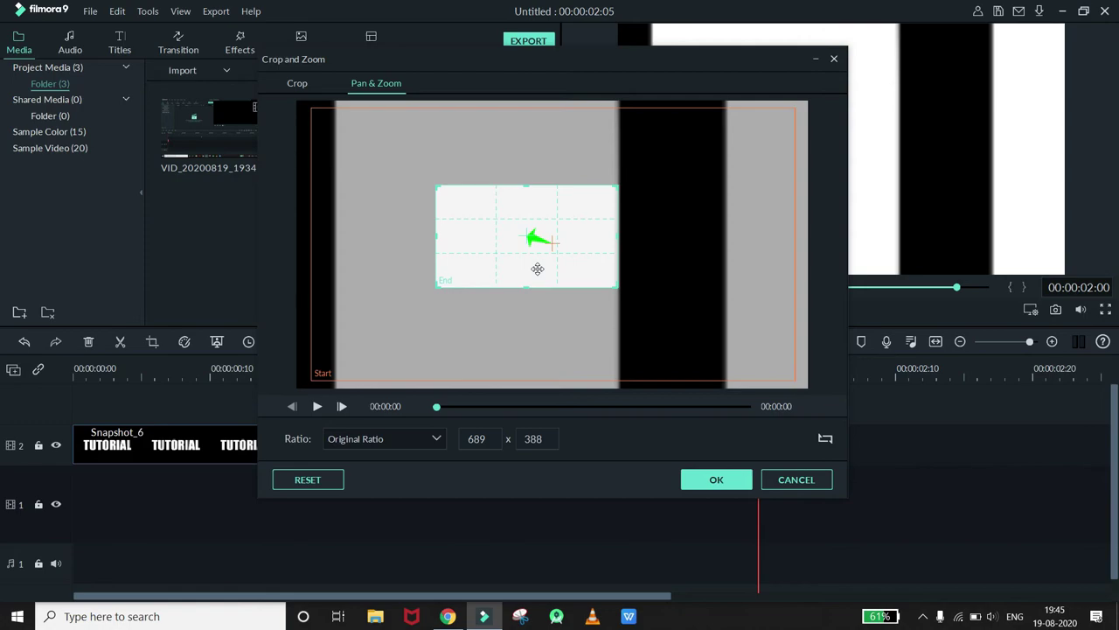
key(Return)
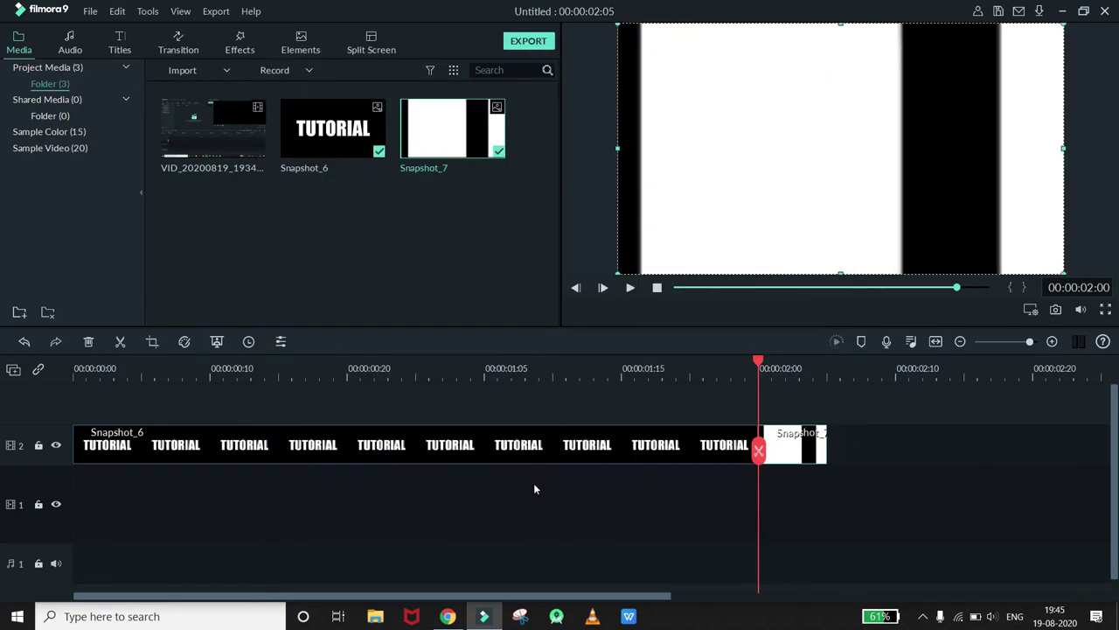
Step: Place the Travel 02 sample video at the start of video track 1, beneath both snapshot clips
click(354, 231)
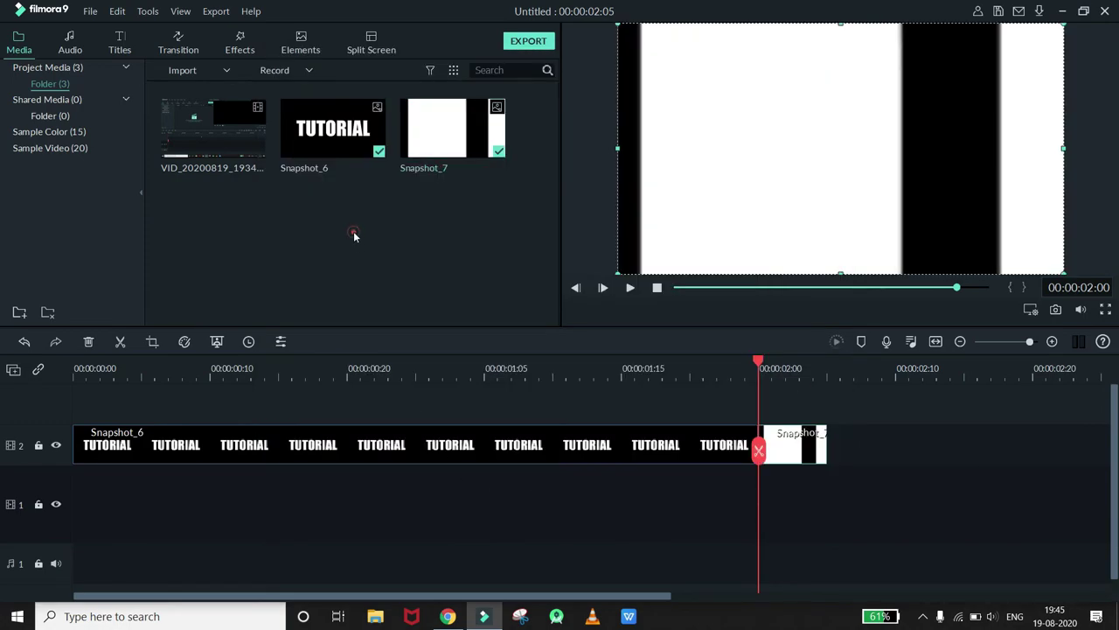
click(49, 131)
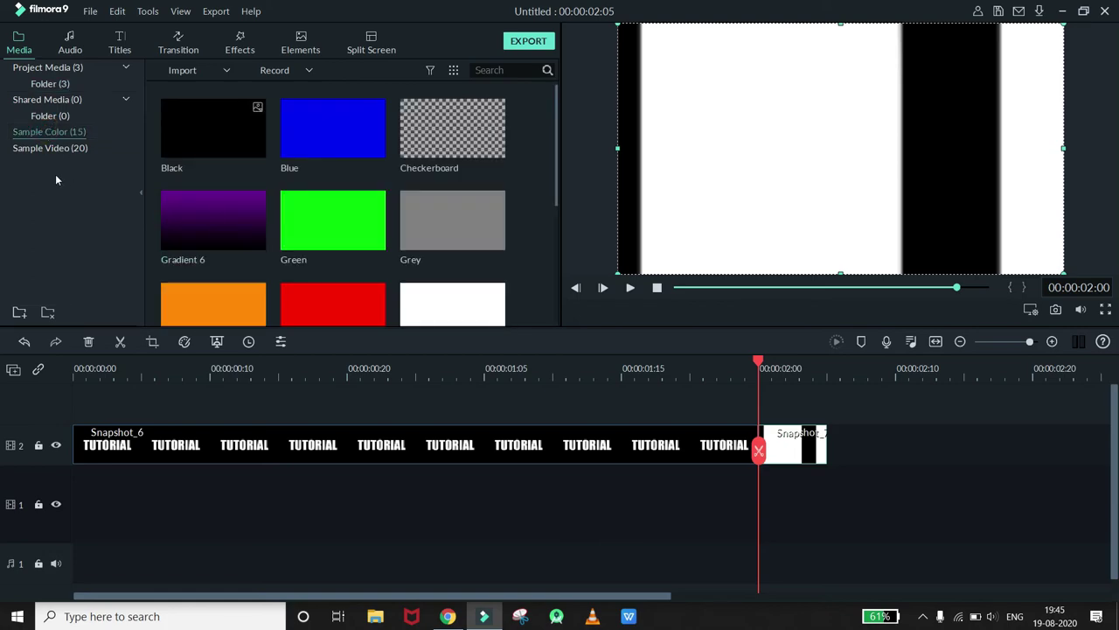
click(50, 148)
drag(332, 129, 925, 588)
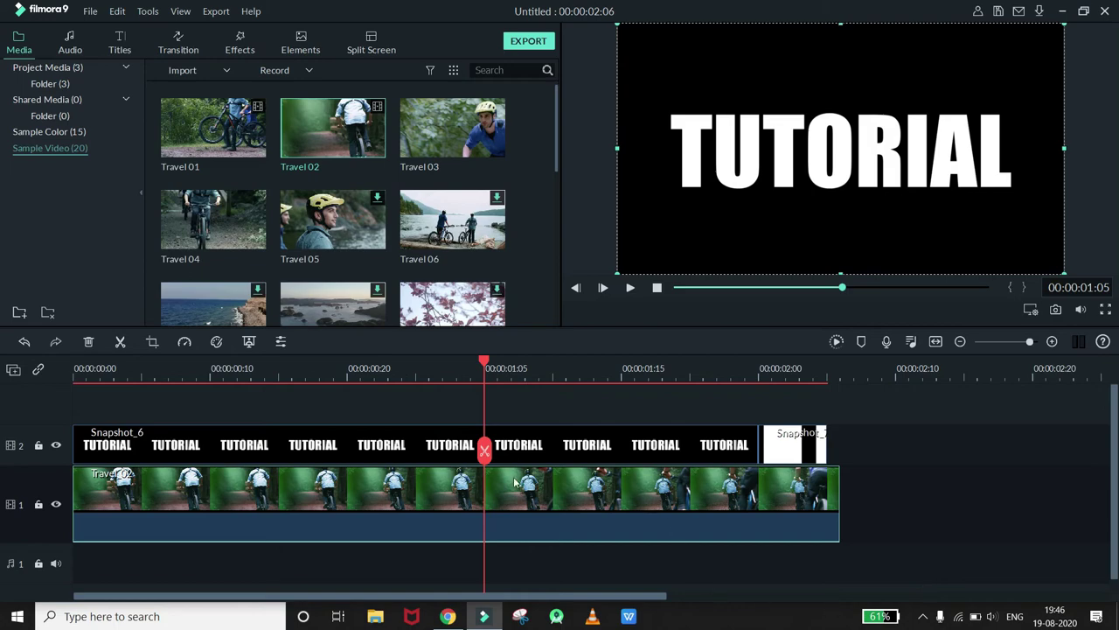
Step: Set the blending mode of the TUTORIAL snapshot clip to Multiply
right_click(326, 451)
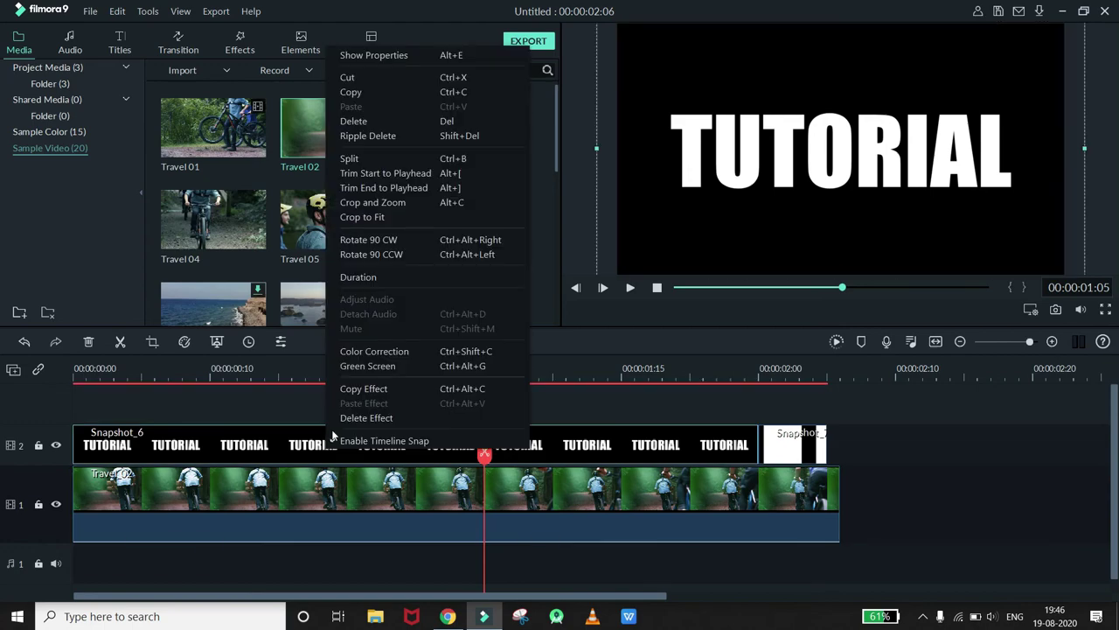
click(369, 54)
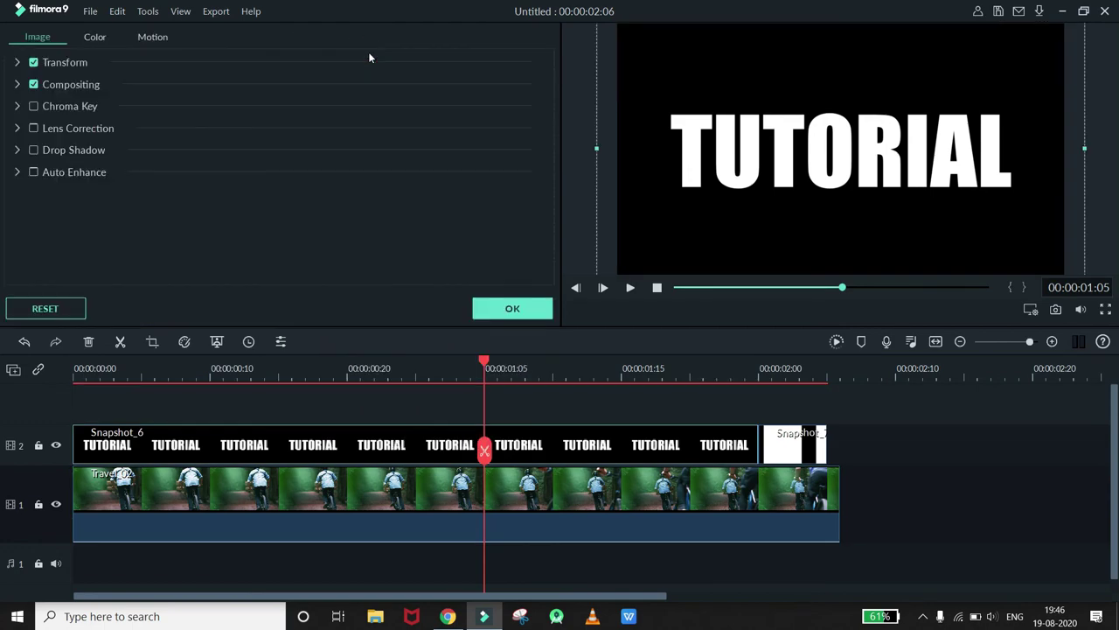
click(17, 84)
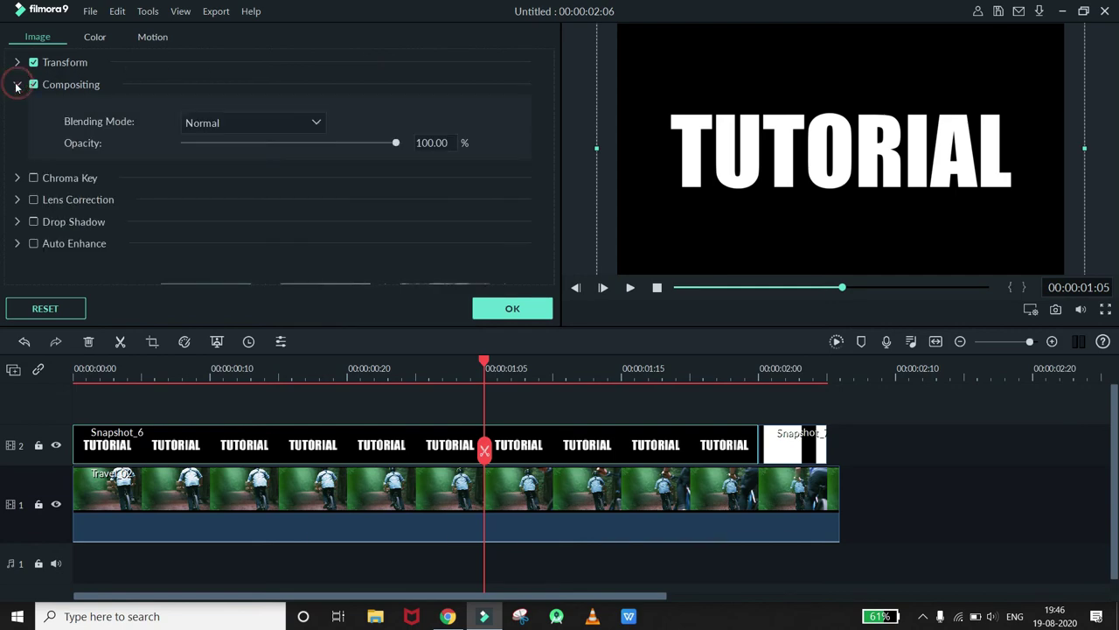
click(259, 123)
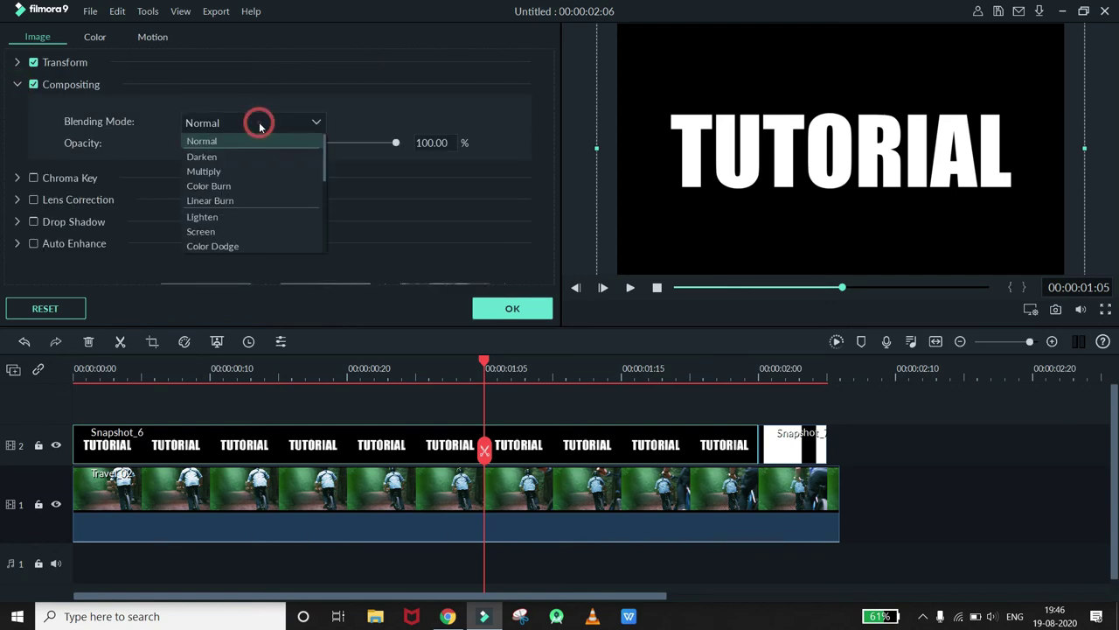
click(249, 171)
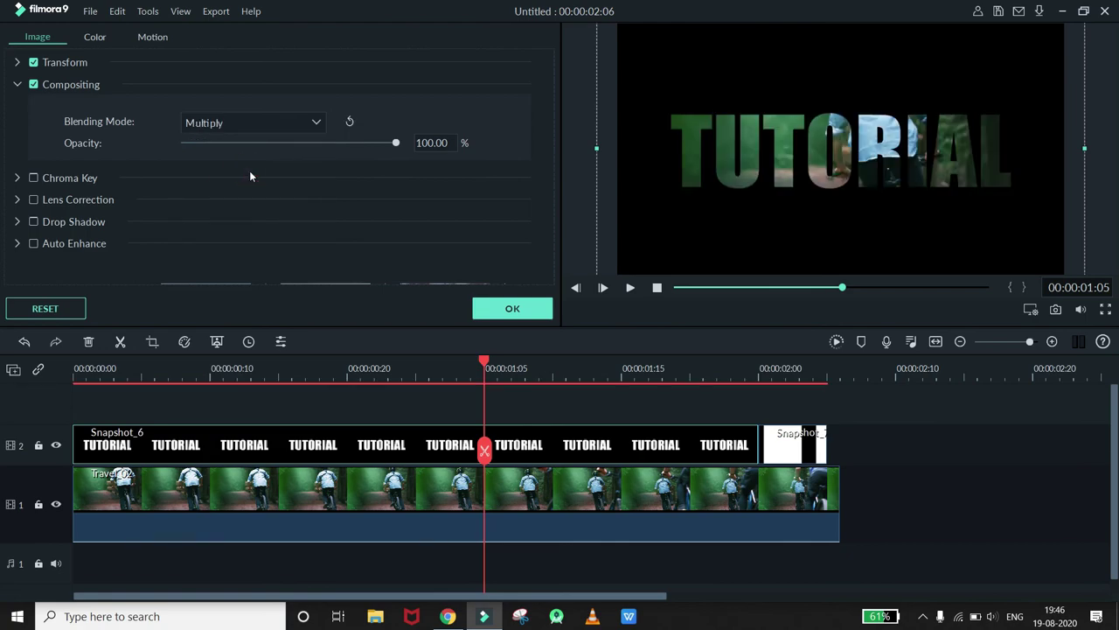
click(512, 309)
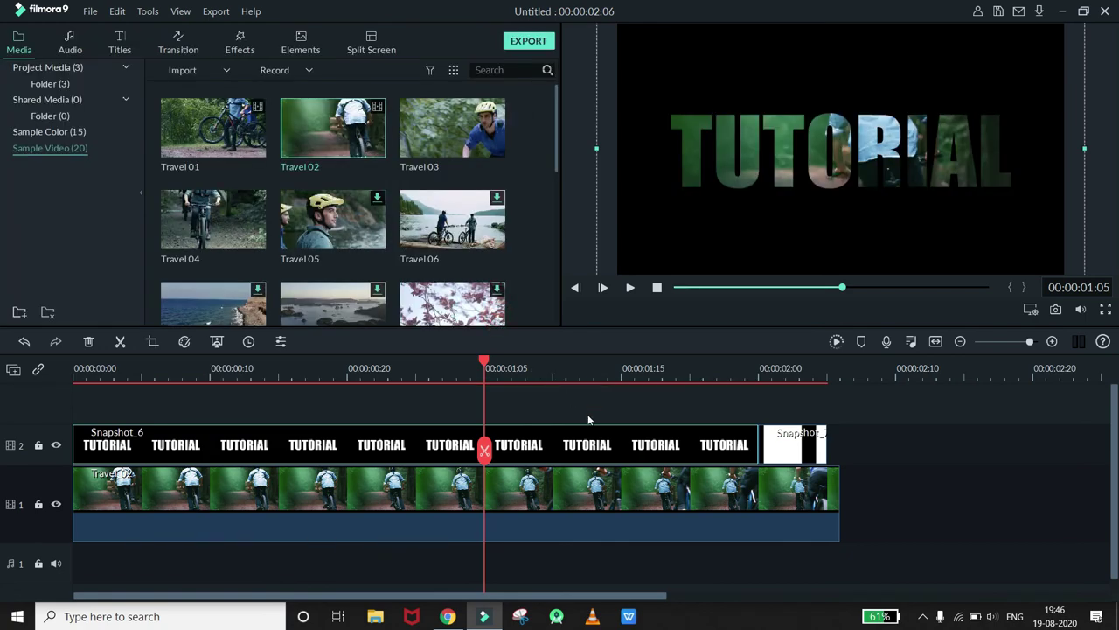
Step: Set the blending mode of the second snapshot clip to Multiply and play the intro from the beginning
right_click(807, 453)
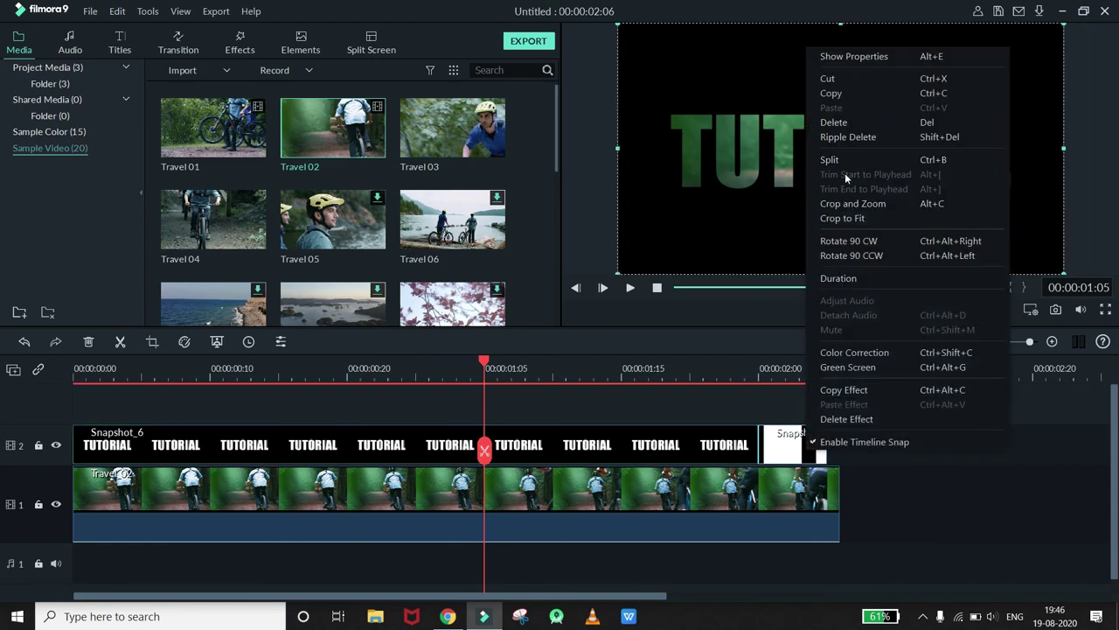
click(836, 59)
click(282, 123)
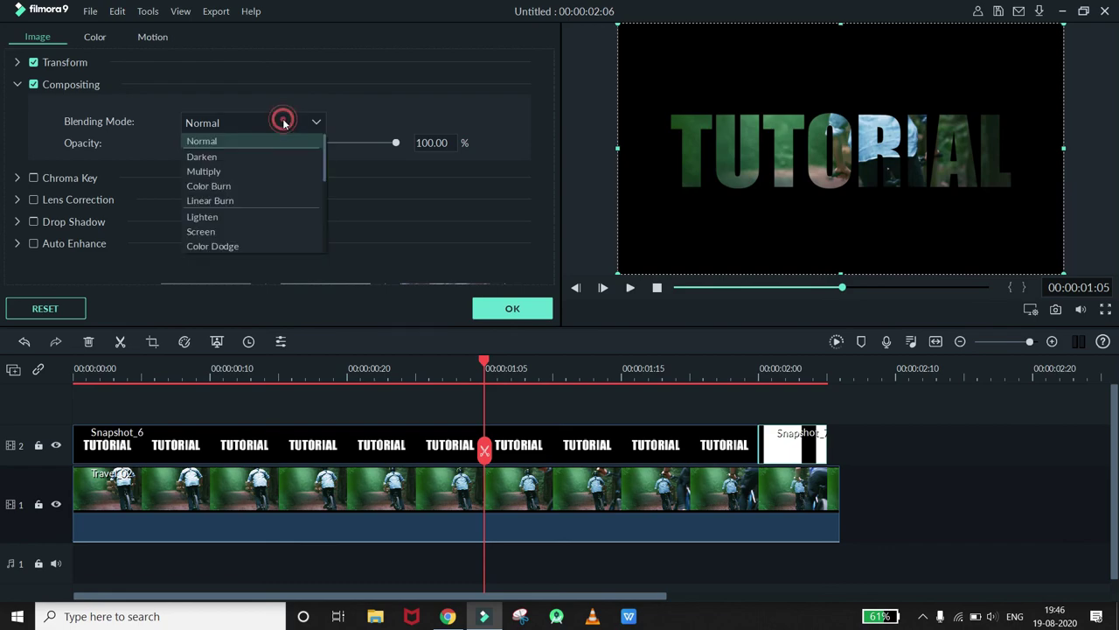
click(234, 173)
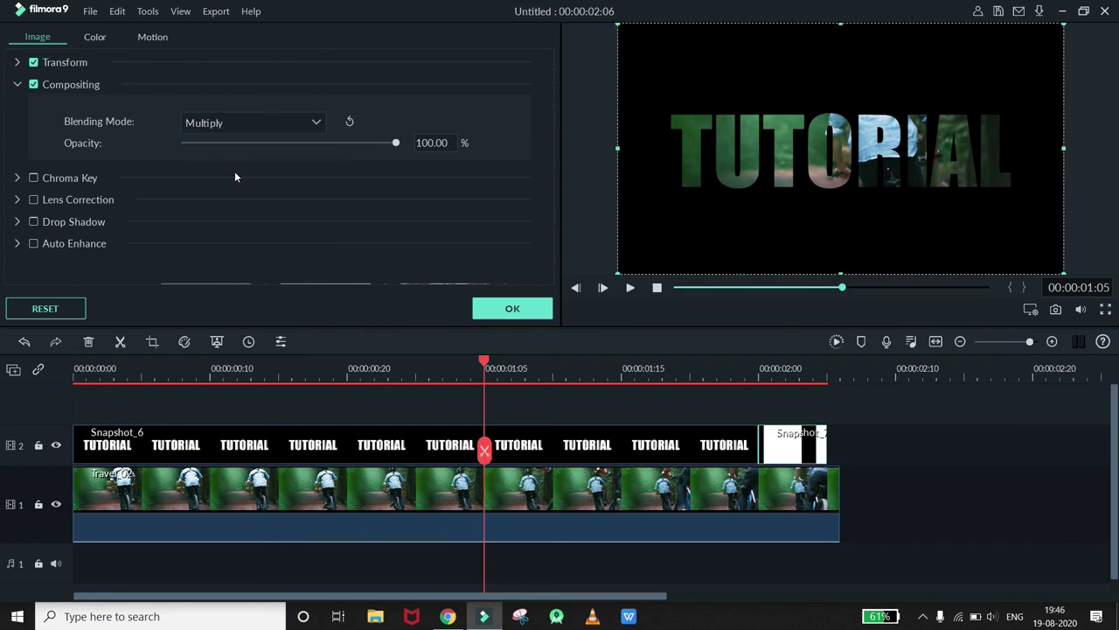
click(513, 308)
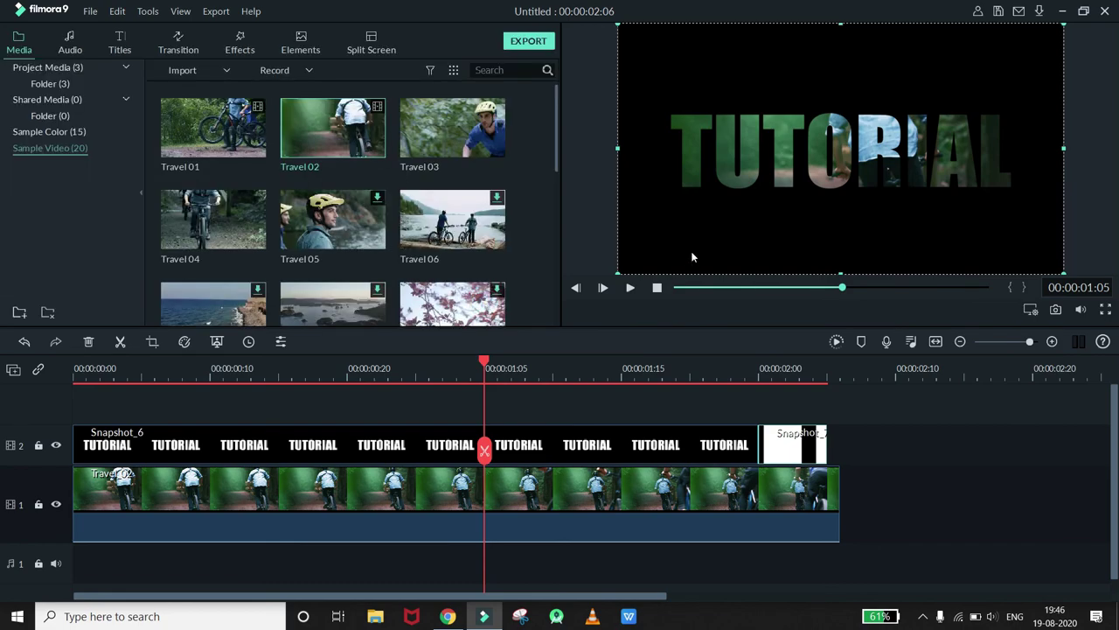
click(676, 287)
key(space)
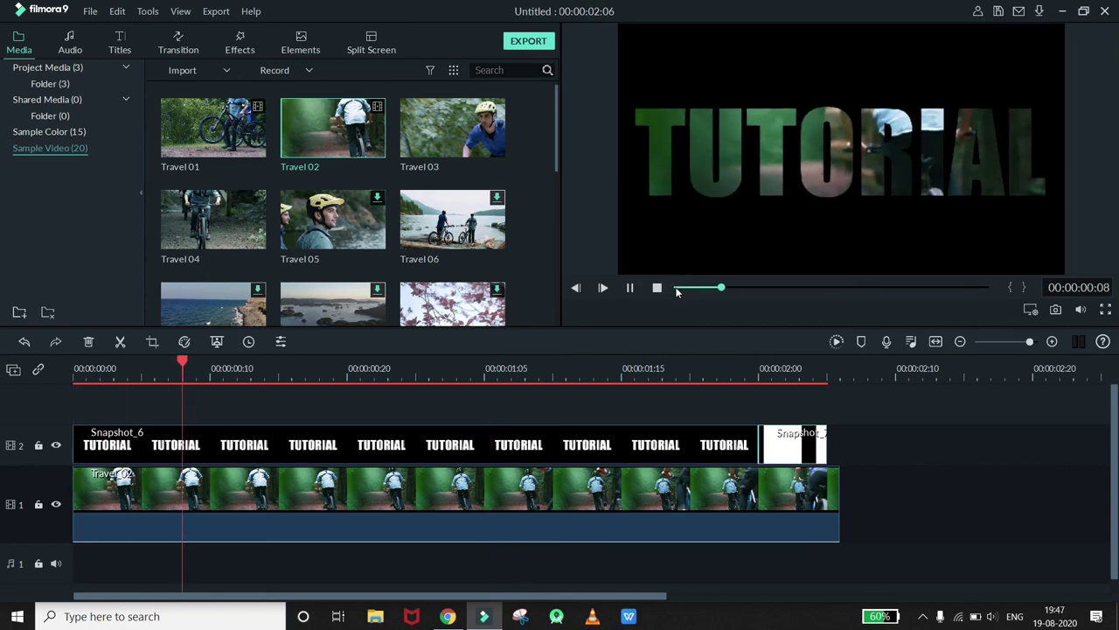